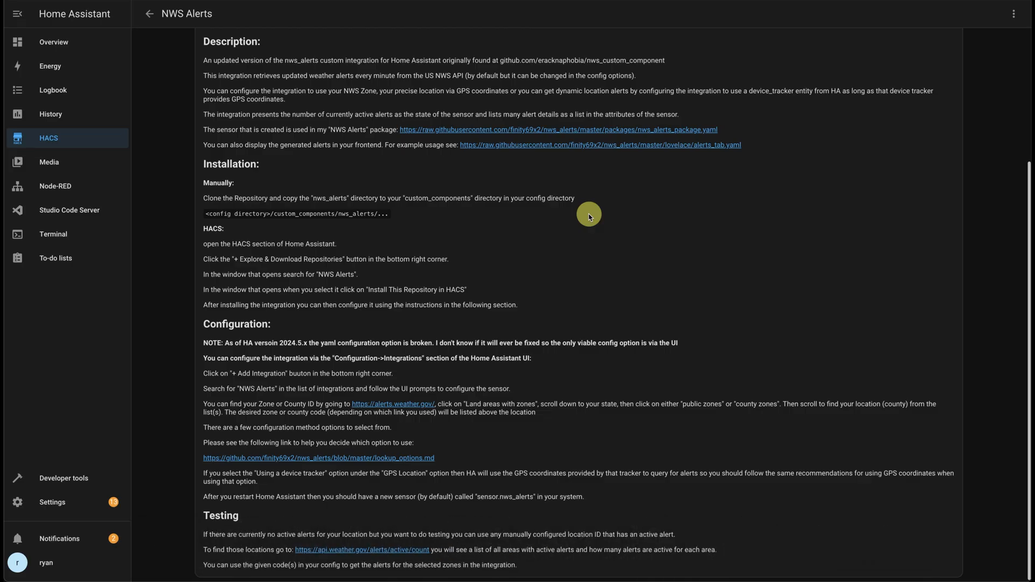
# Add the NWS Alerts integration with the Zone ID lookup method, accepting the prefilled zone IDs, name and update settings
pyautogui.click(51, 502)
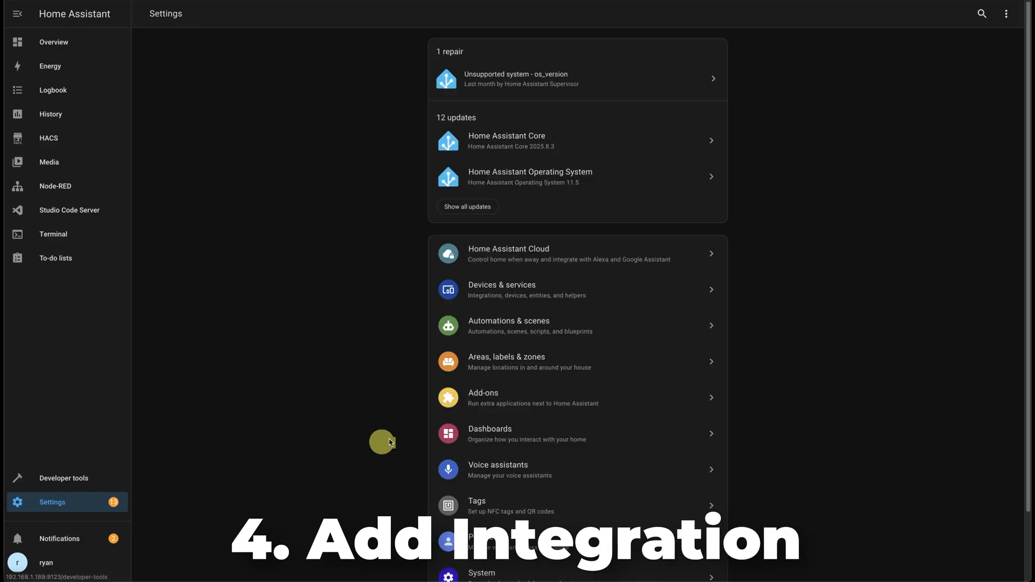
pyautogui.click(492, 294)
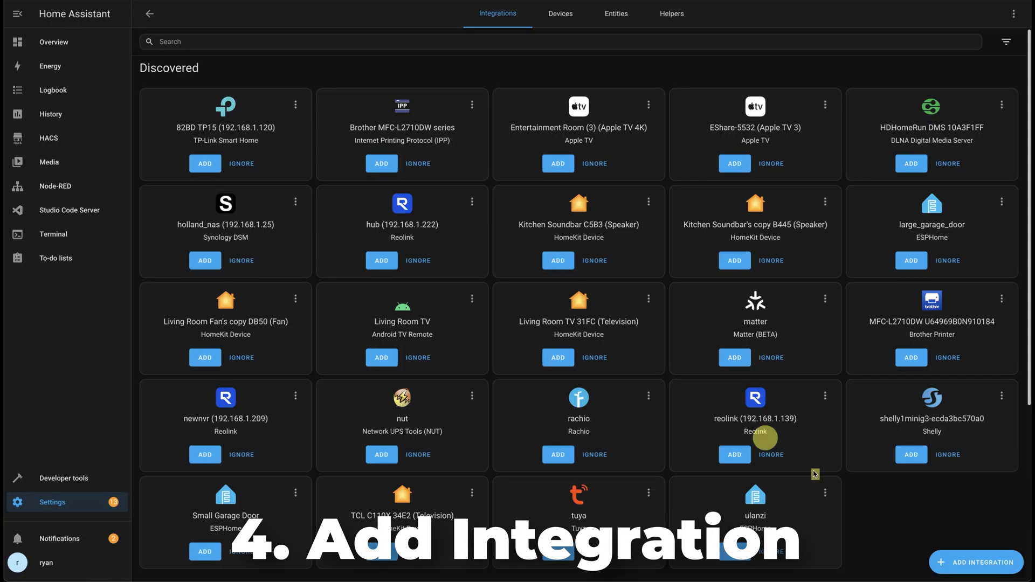
pyautogui.click(941, 561)
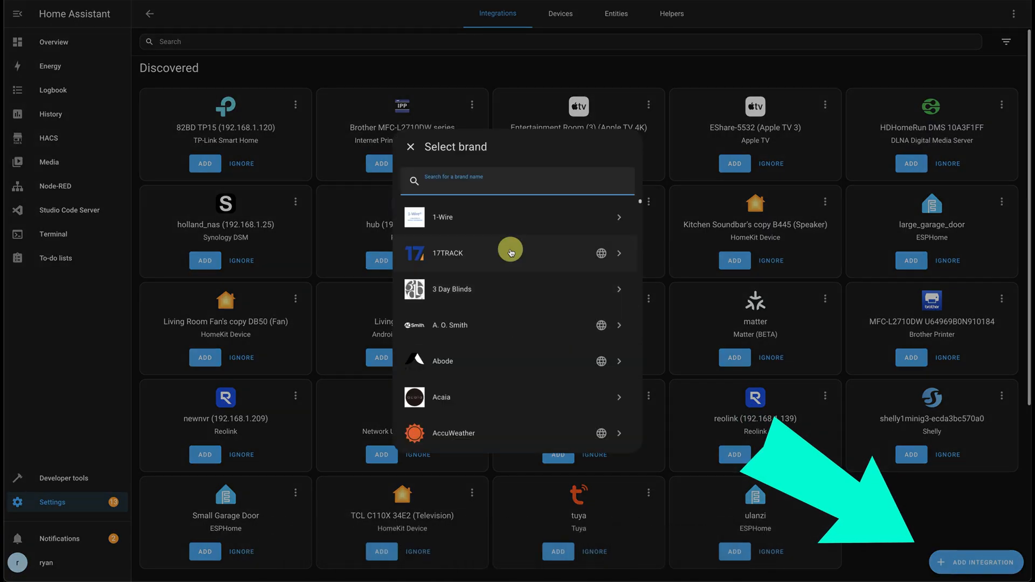
pyautogui.write('nws')
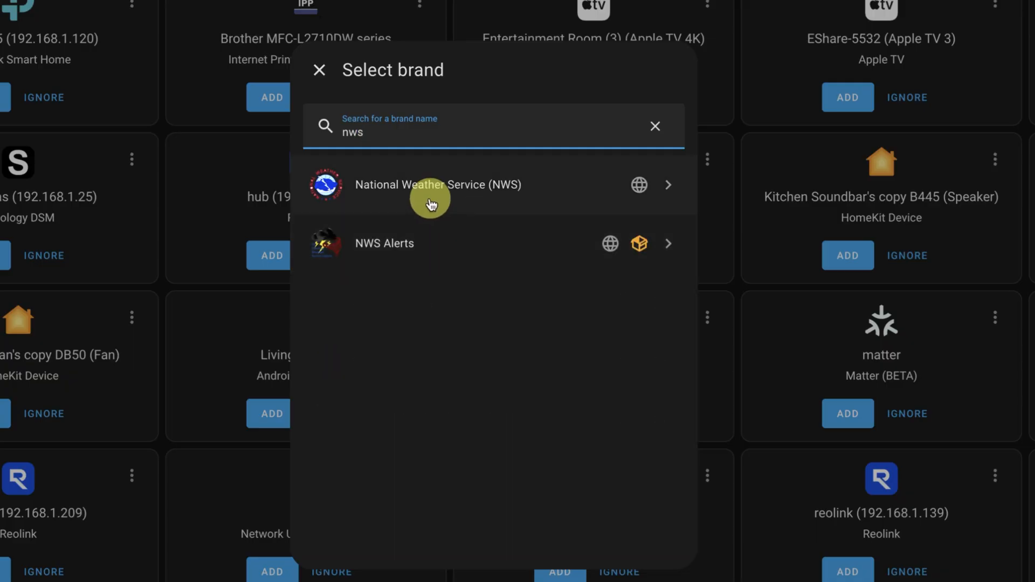
pyautogui.click(436, 250)
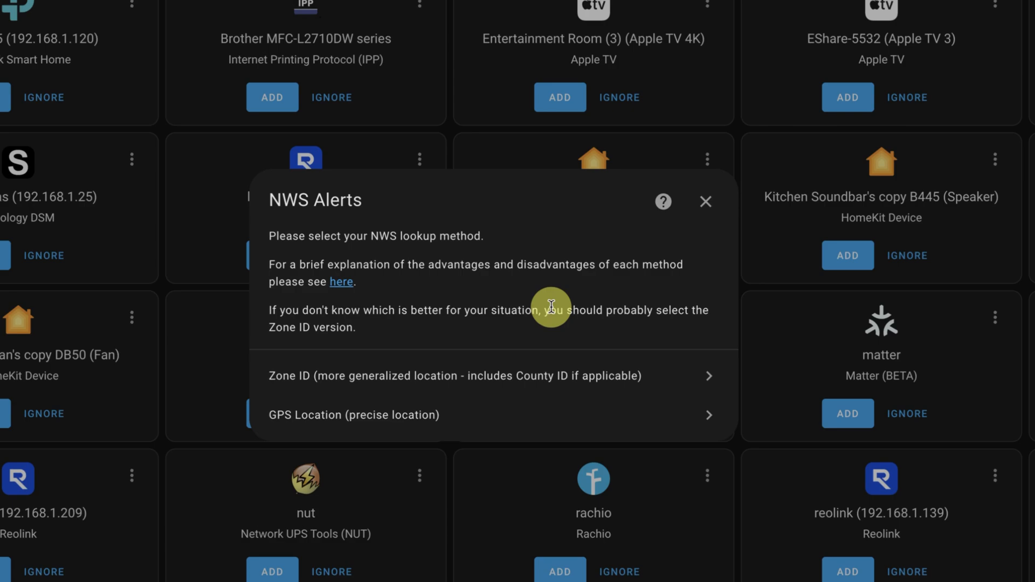
pyautogui.click(462, 377)
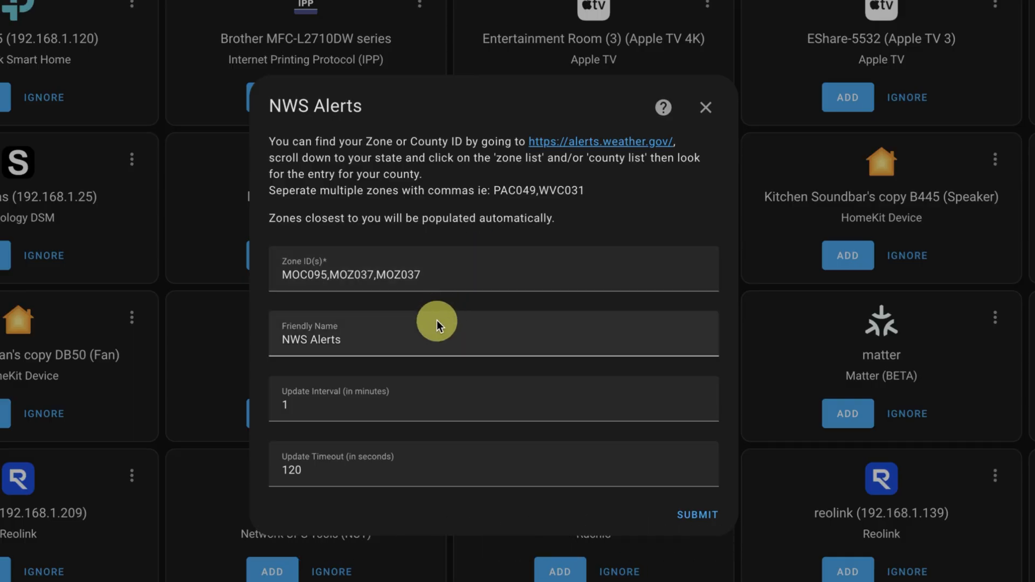
pyautogui.click(681, 515)
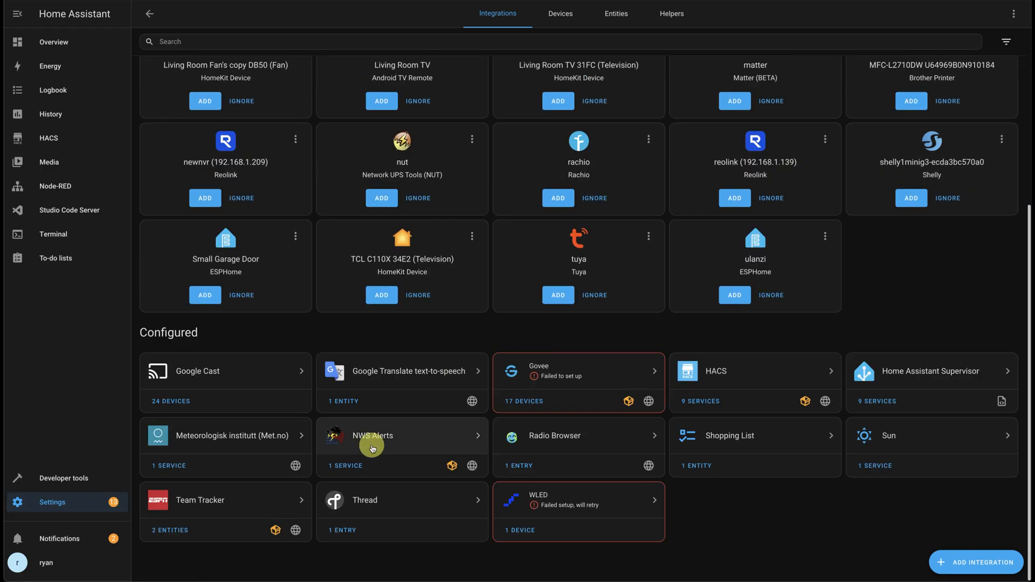
# Open the service of the configured NWS Alerts integration and inspect its Alerts sensor
pyautogui.click(372, 448)
pyautogui.click(511, 104)
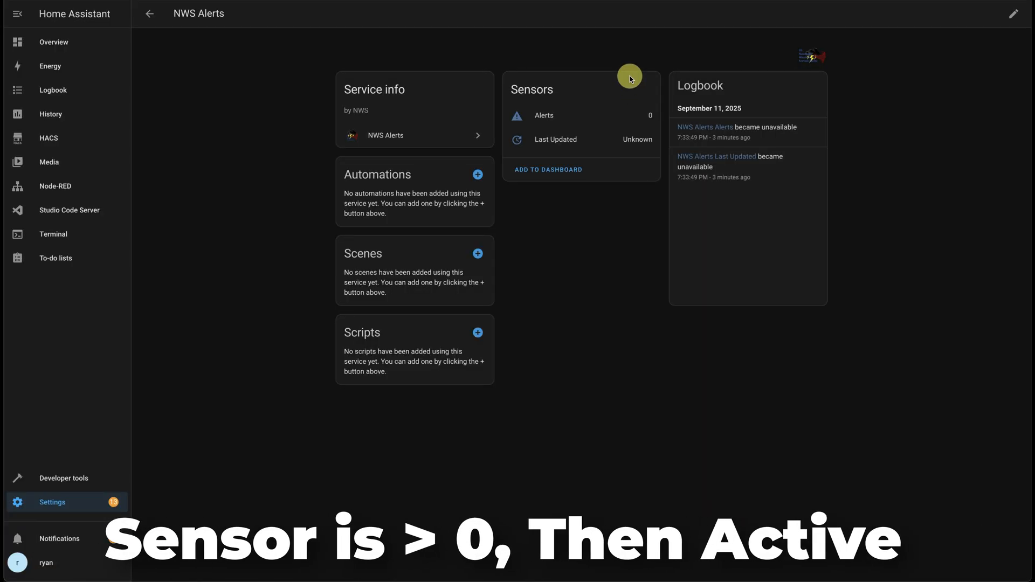
pyautogui.click(556, 115)
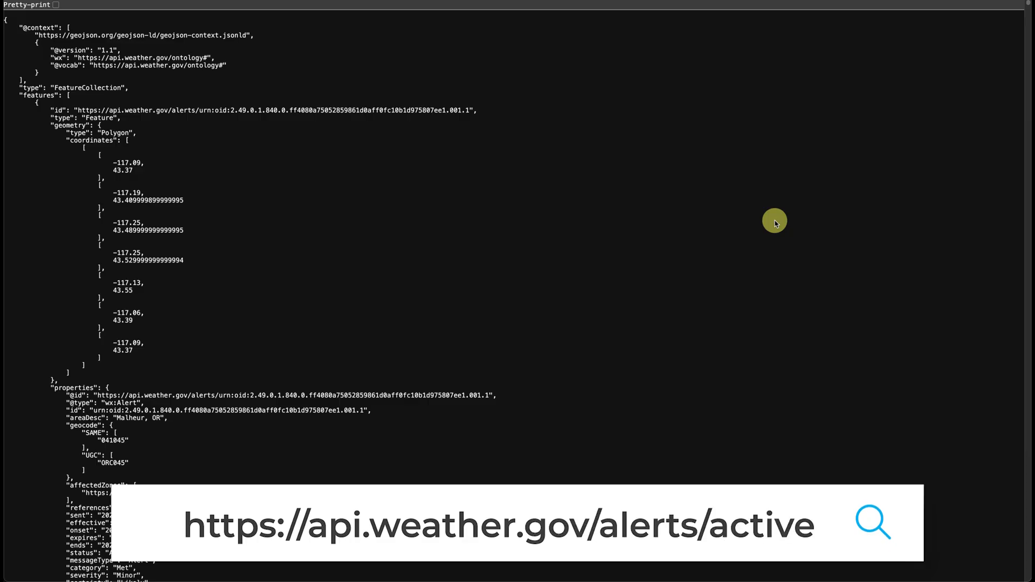
# Look through the active alerts data at api.weather.gov/alerts/active and copy the UGC code SDC047 of the Fall River, SD alert
pyautogui.scroll(-12, 701, 381)
pyautogui.scroll(7, 665, 376)
pyautogui.scroll(-3, 621, 379)
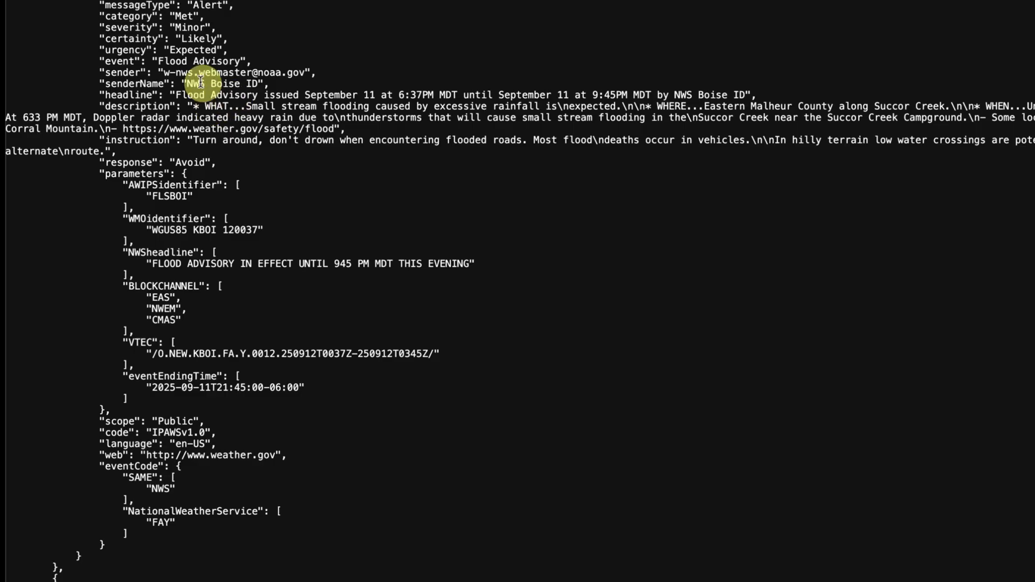
pyautogui.scroll(-10, 345, 141)
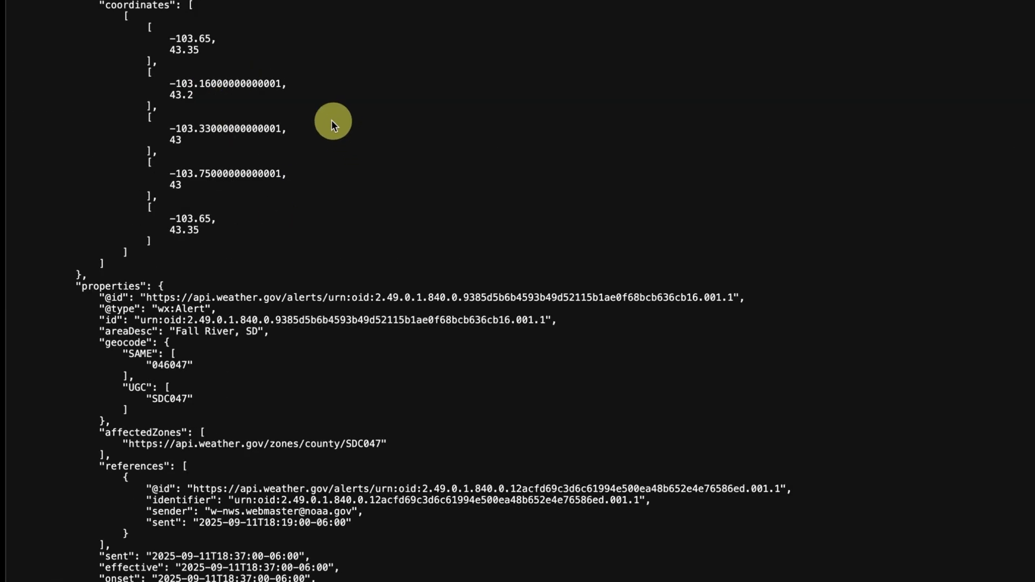
pyautogui.scroll(-3, 329, 124)
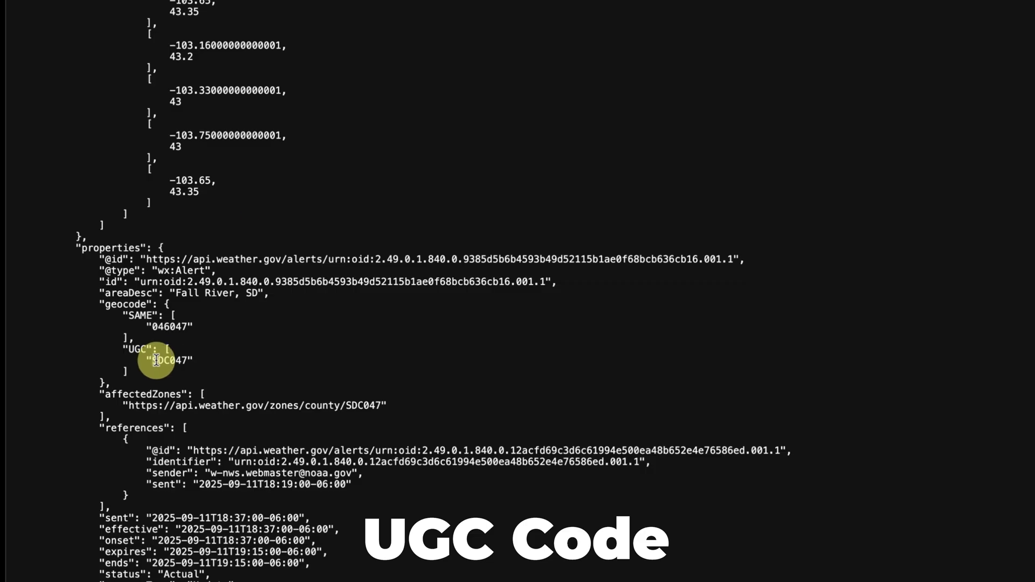
pyautogui.doubleClick(156, 360)
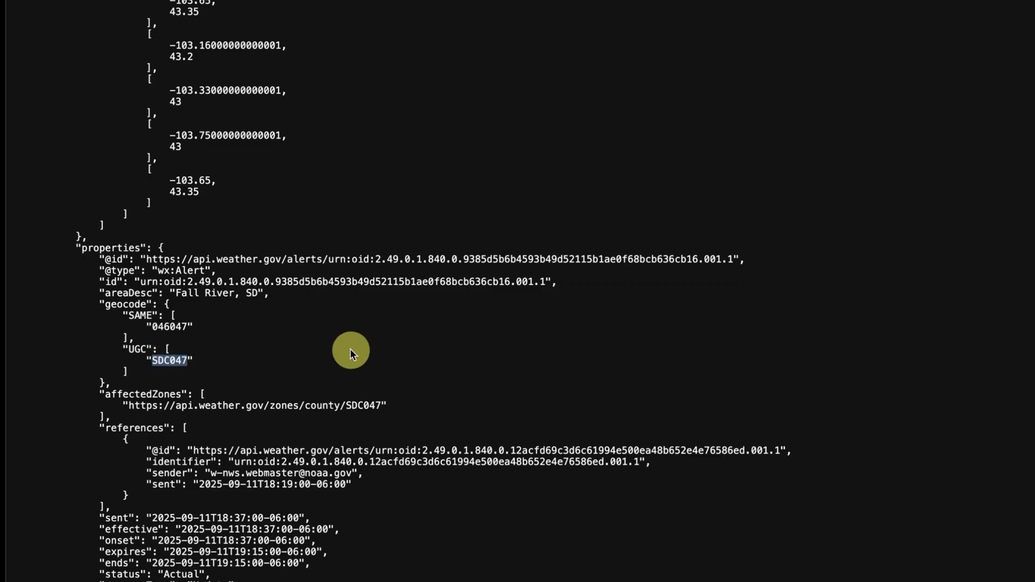
pyautogui.rightClick(168, 360)
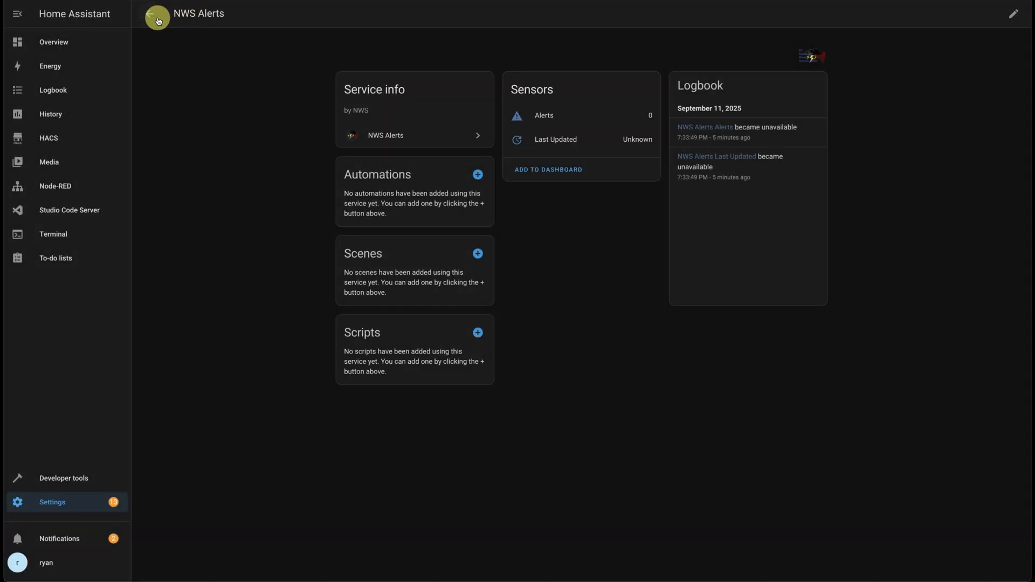
# Reconfigure the NWS Alerts integration entry with SDC047 as its only zone ID and submit the options
pyautogui.click(152, 14)
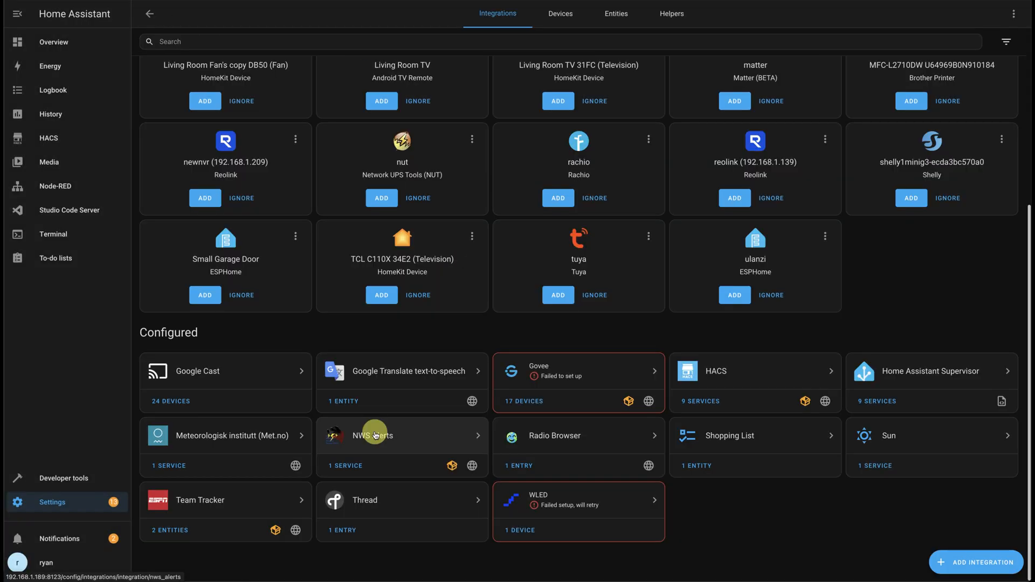
pyautogui.click(376, 436)
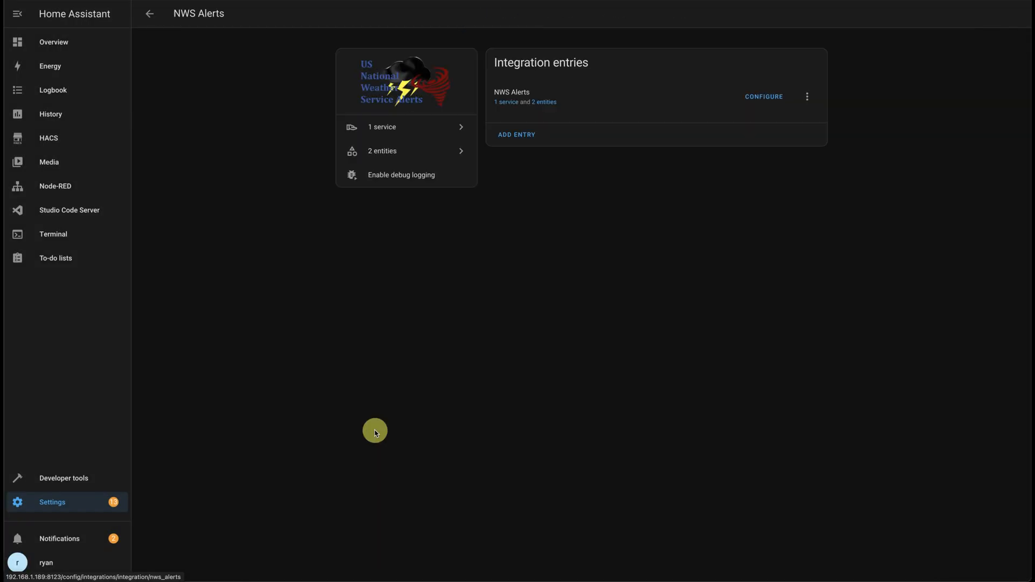
pyautogui.click(508, 106)
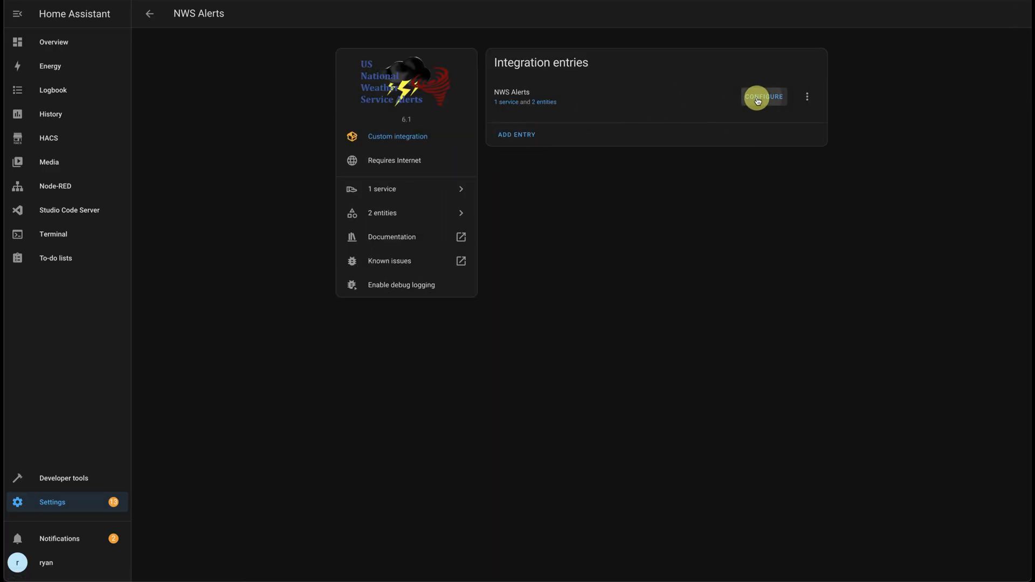
pyautogui.click(757, 101)
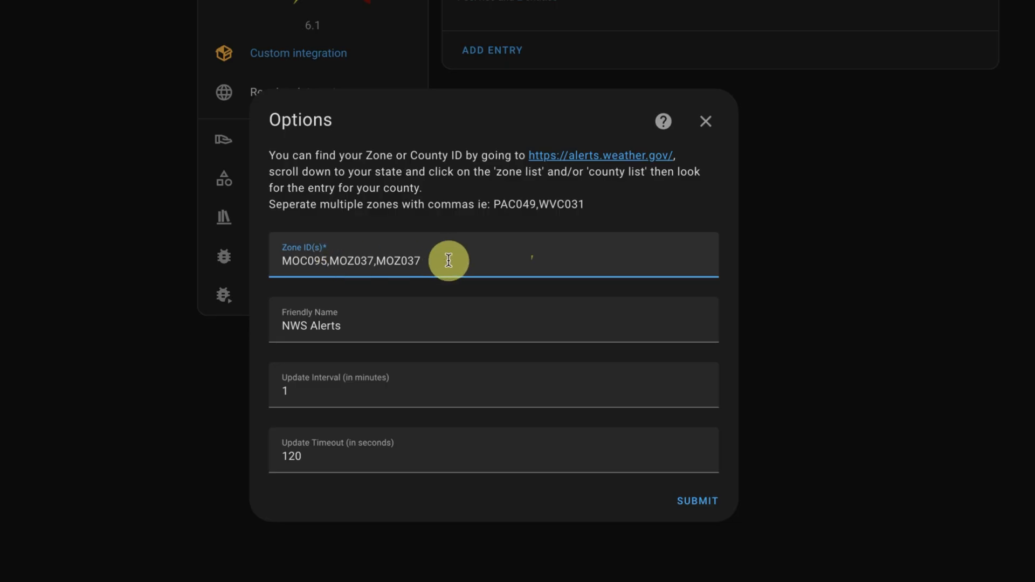
pyautogui.moveTo(449, 261); pyautogui.dragTo(267, 264)
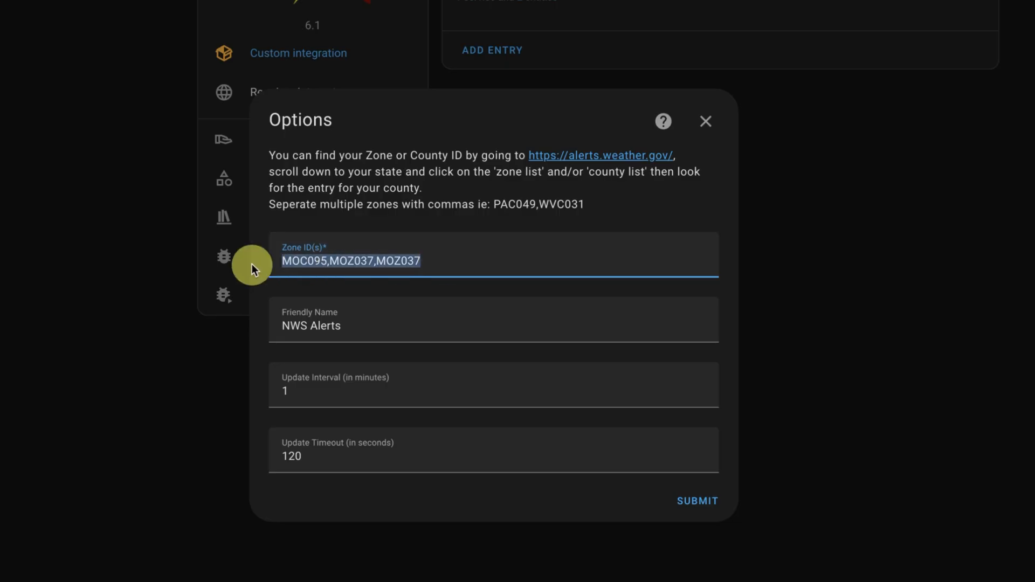
pyautogui.hotkey('ctrl', 'v')
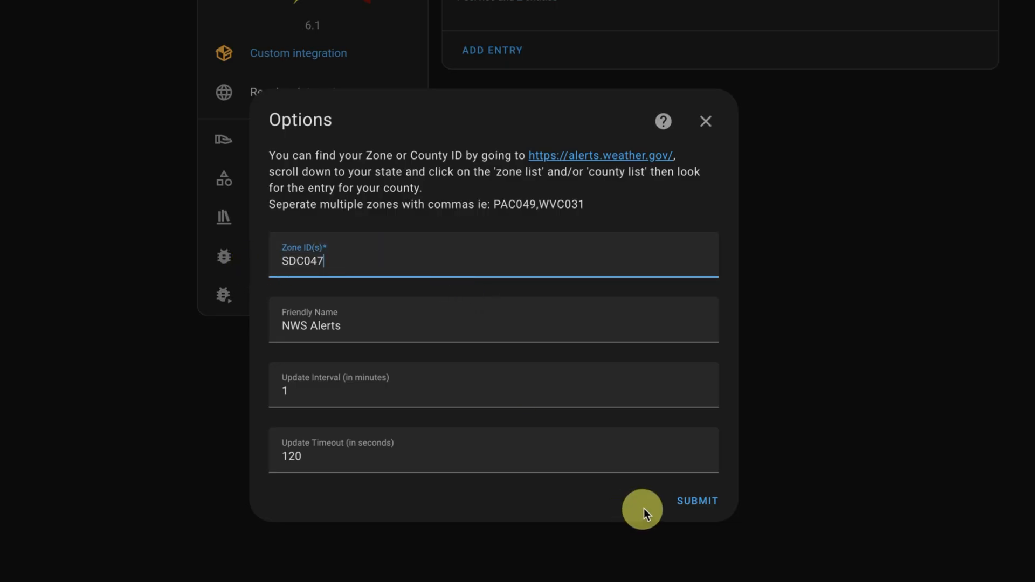
pyautogui.click(690, 501)
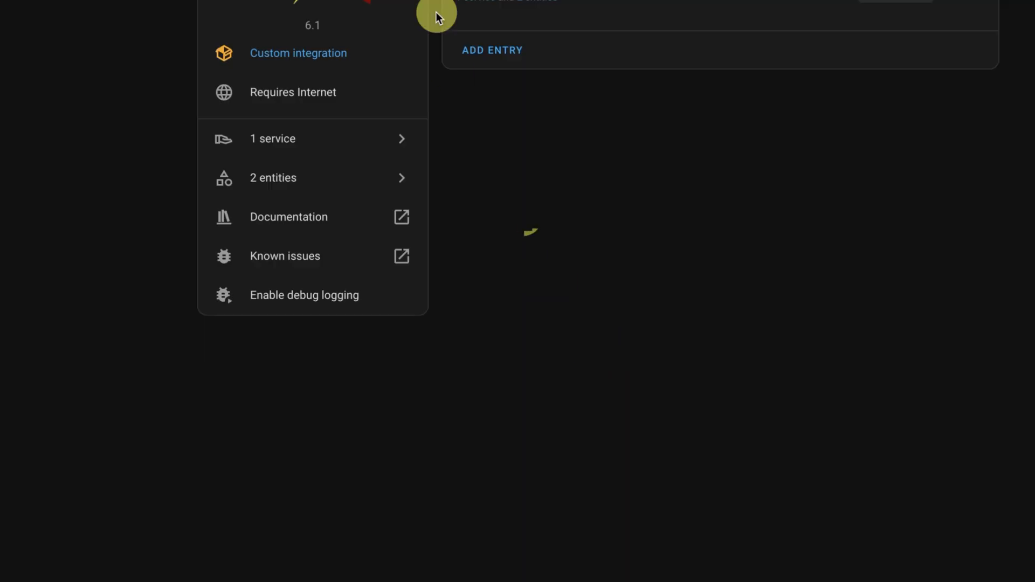
# Open the Alerts sensor of the NWS Alerts service and examine the event, headline, severity and description in its attributes
pyautogui.click(460, 2)
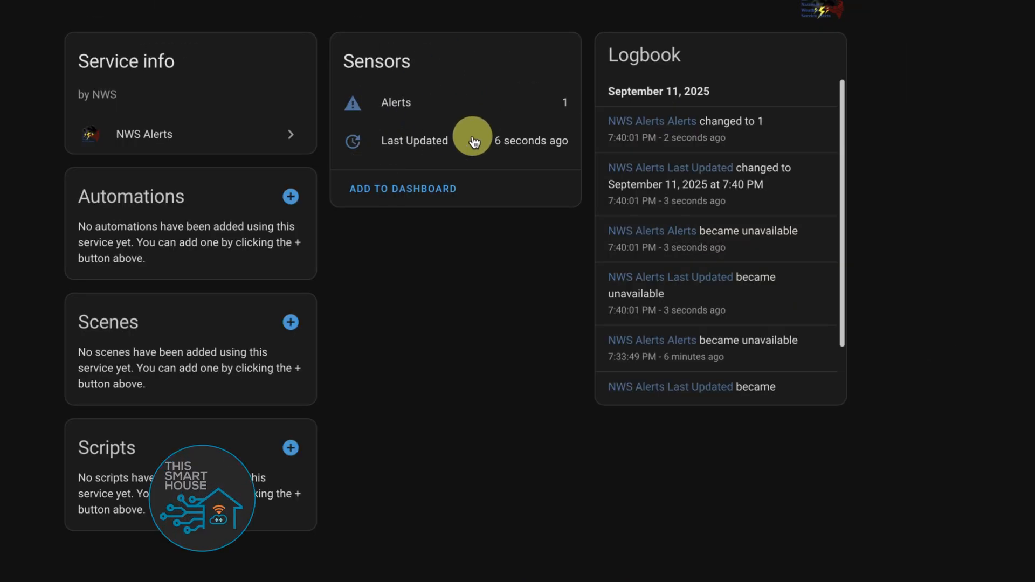
pyautogui.click(398, 104)
pyautogui.click(247, 189)
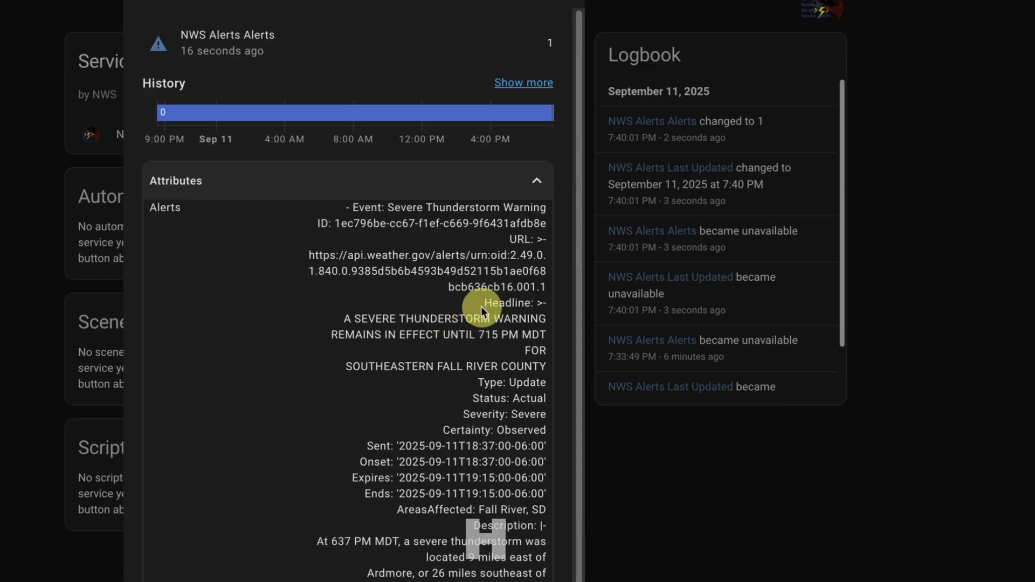
pyautogui.moveTo(341, 318); pyautogui.dragTo(452, 335)
pyautogui.click(452, 335)
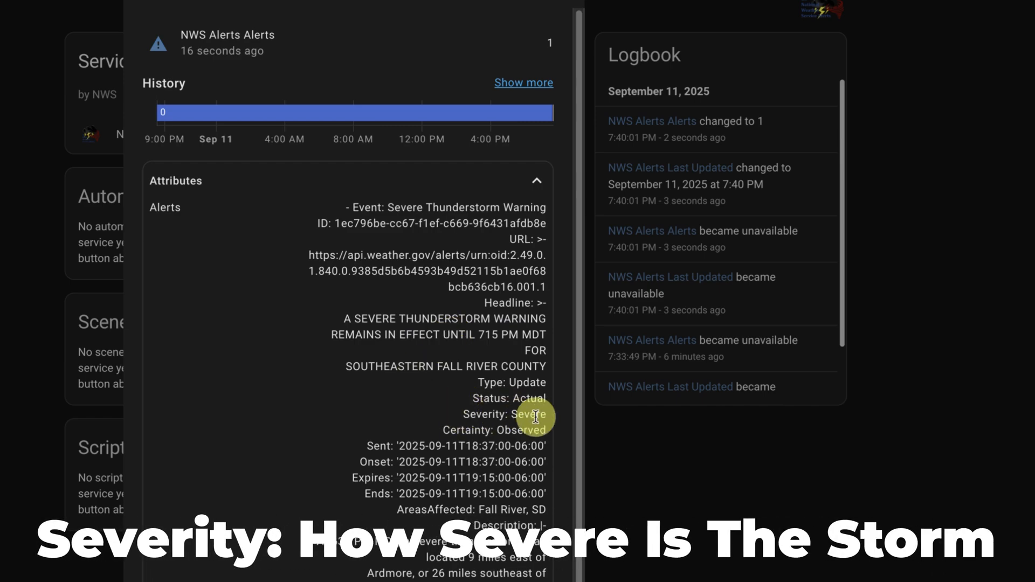
pyautogui.scroll(-2, 327, 458)
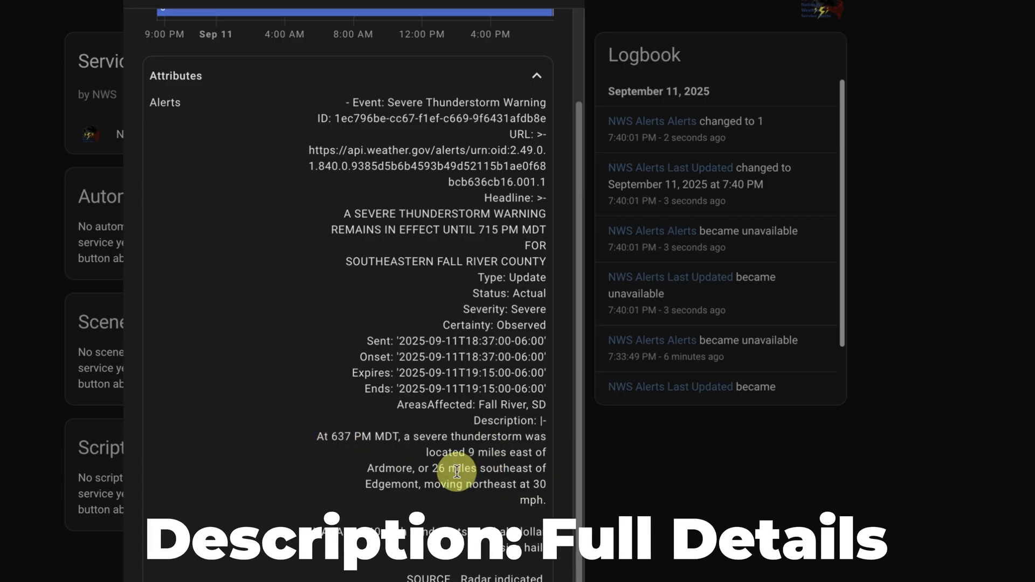
pyautogui.press('Escape')
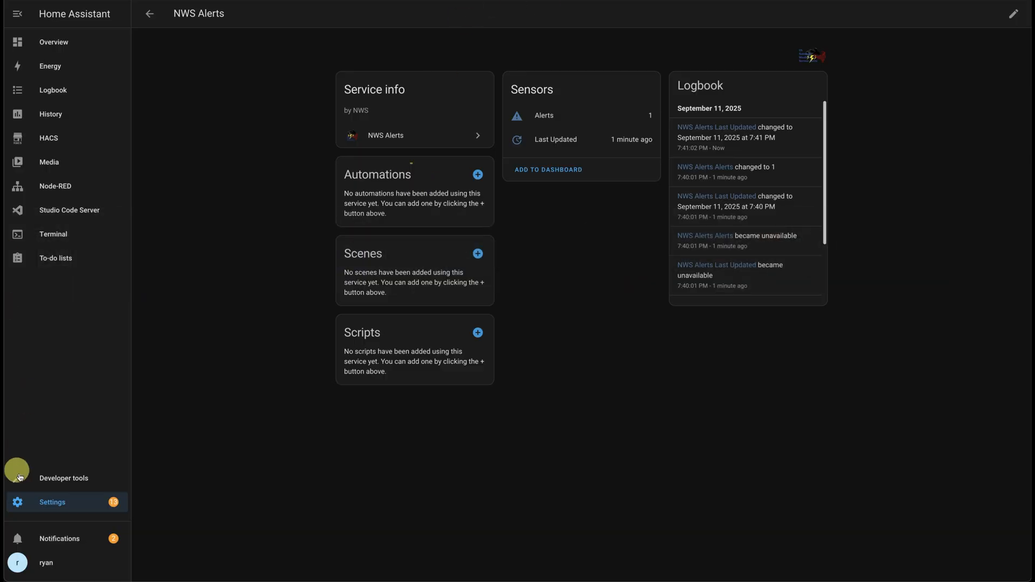
# Start a new template helper of the binary sensor type in the Devices & services settings
pyautogui.click(33, 501)
pyautogui.click(613, 292)
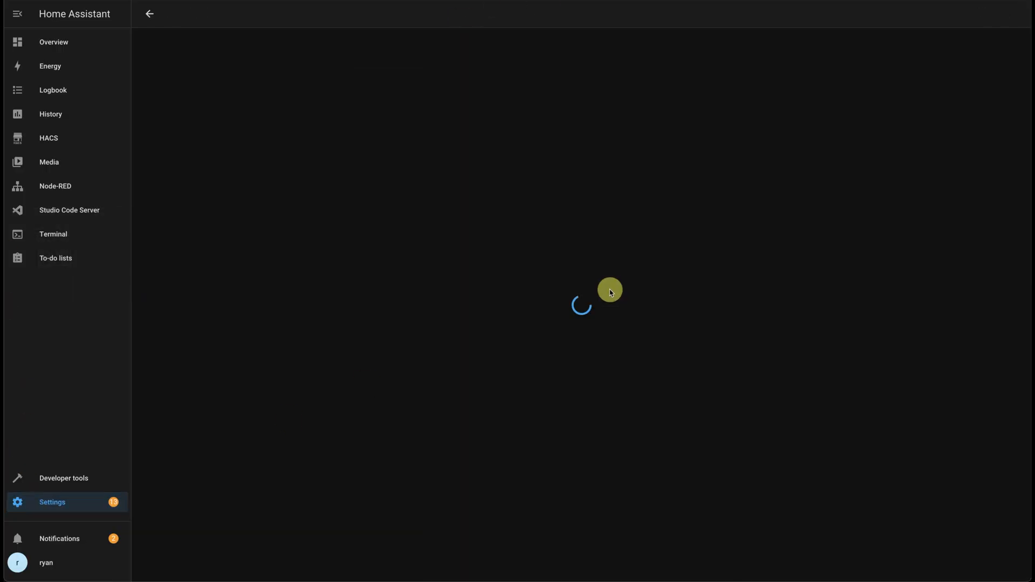
pyautogui.click(681, 13)
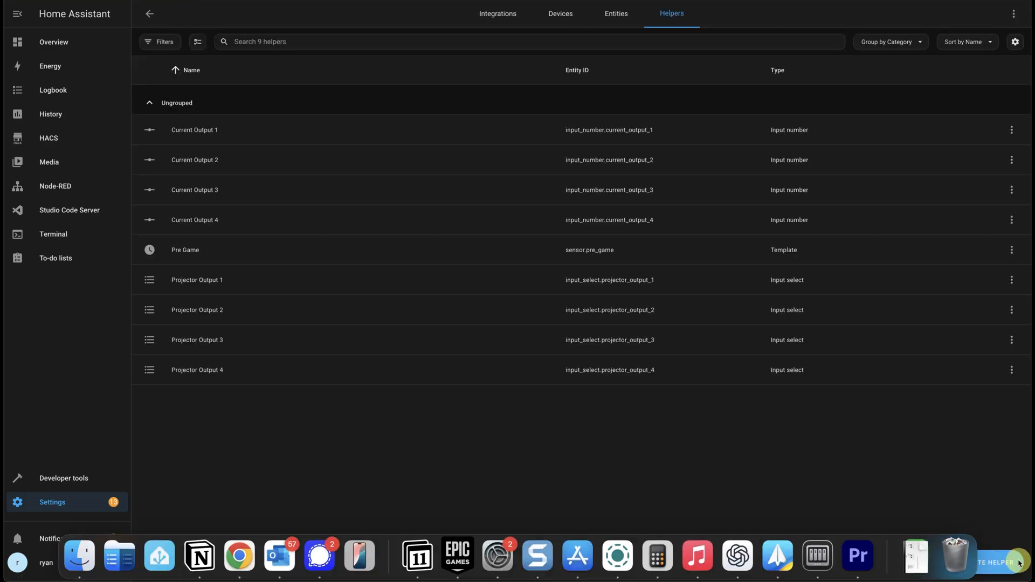
pyautogui.click(1016, 564)
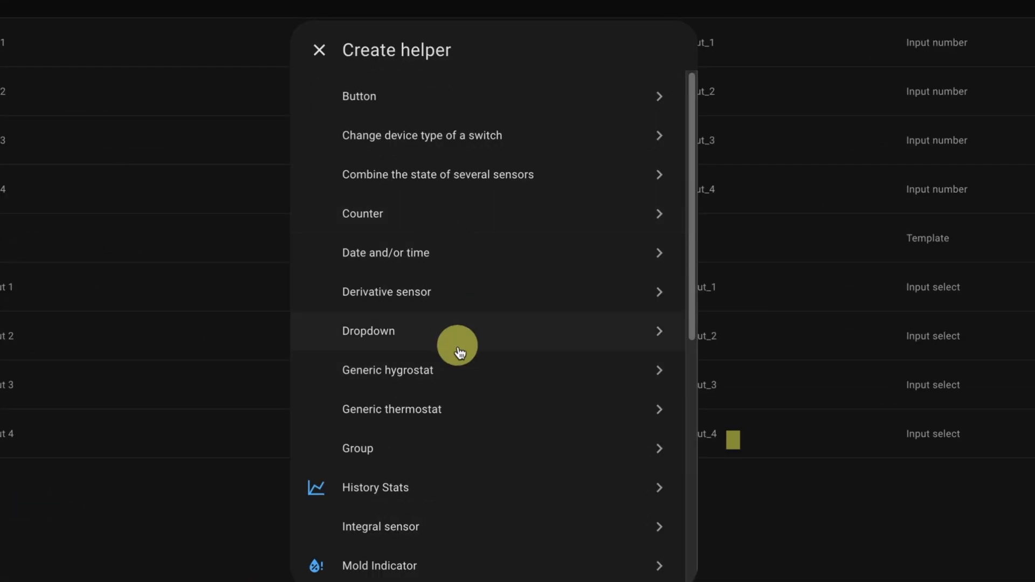
pyautogui.scroll(-5, 497, 313)
pyautogui.click(397, 291)
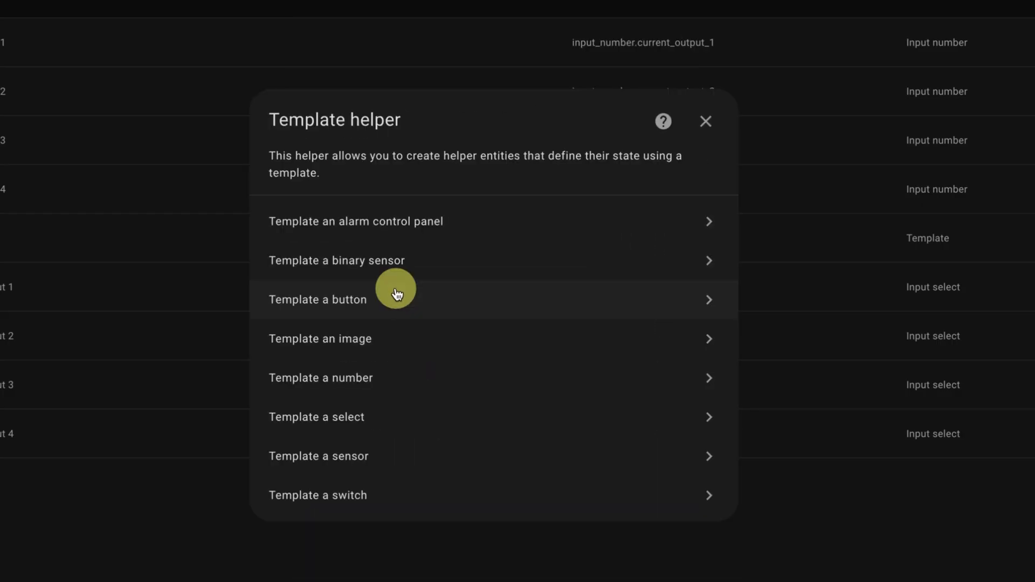
pyautogui.click(412, 259)
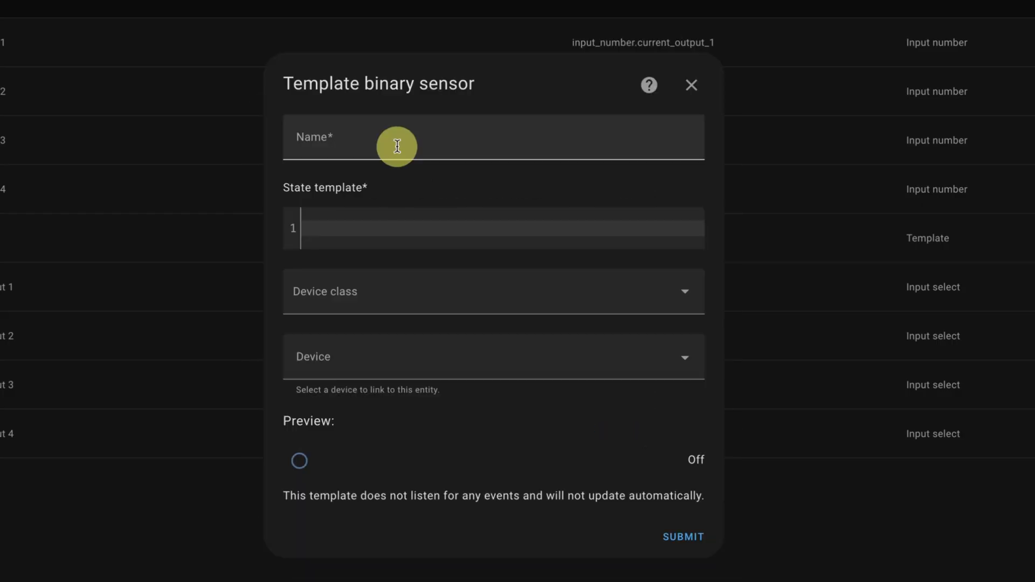
# Name the template binary sensor NWS Alerts Active and copy {{ states('sensor.nws_alerts')|int > 0 }} from the notes into its state template
pyautogui.click(407, 149)
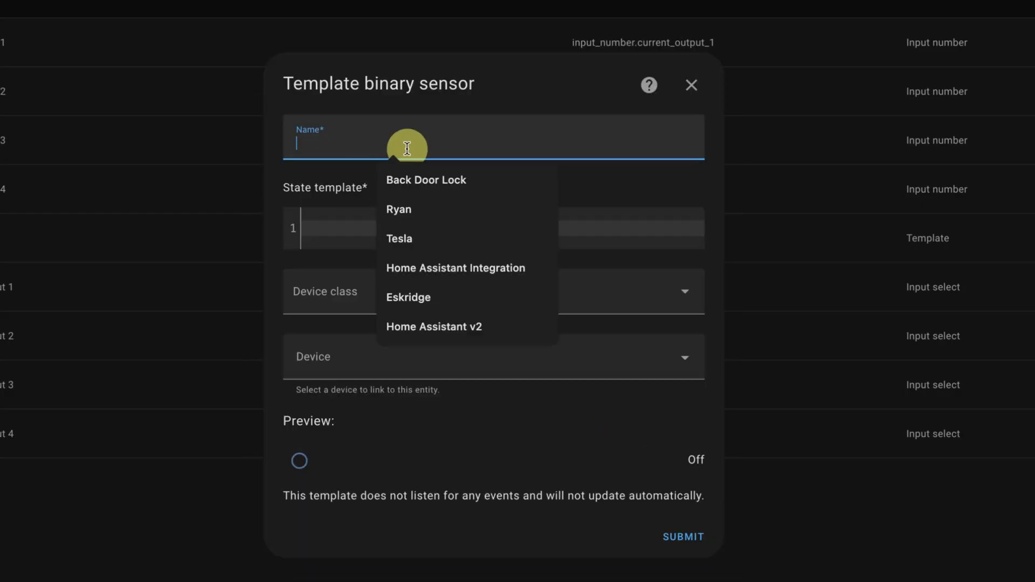
pyautogui.write('NWS Alerts Active')
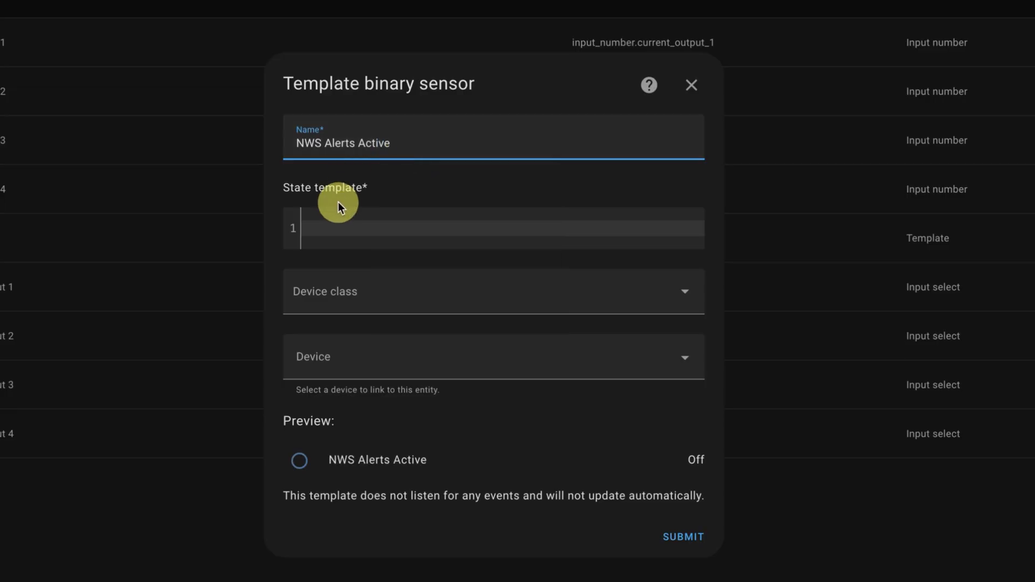
pyautogui.click(345, 227)
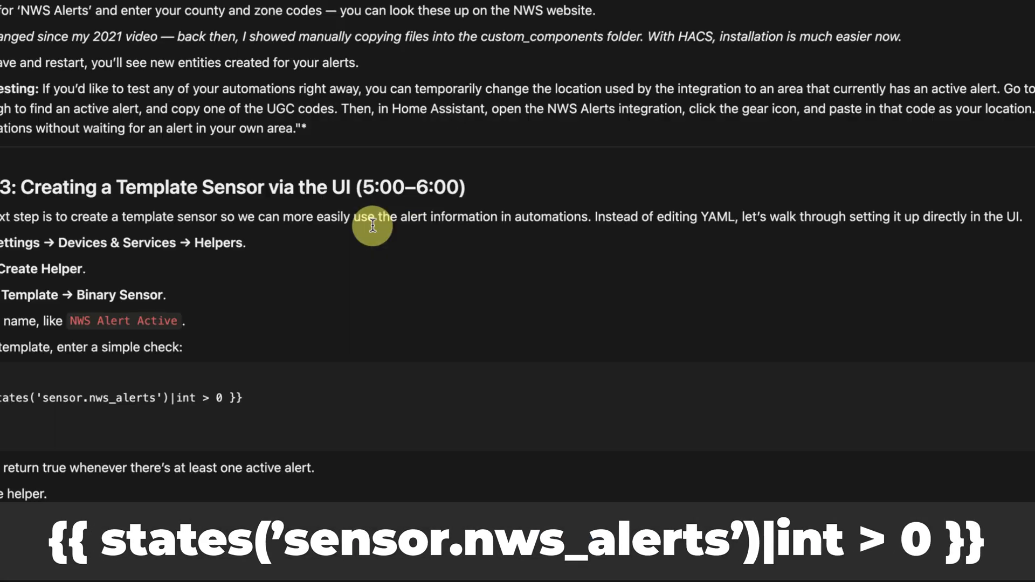
pyautogui.moveTo(8, 397); pyautogui.dragTo(261, 399)
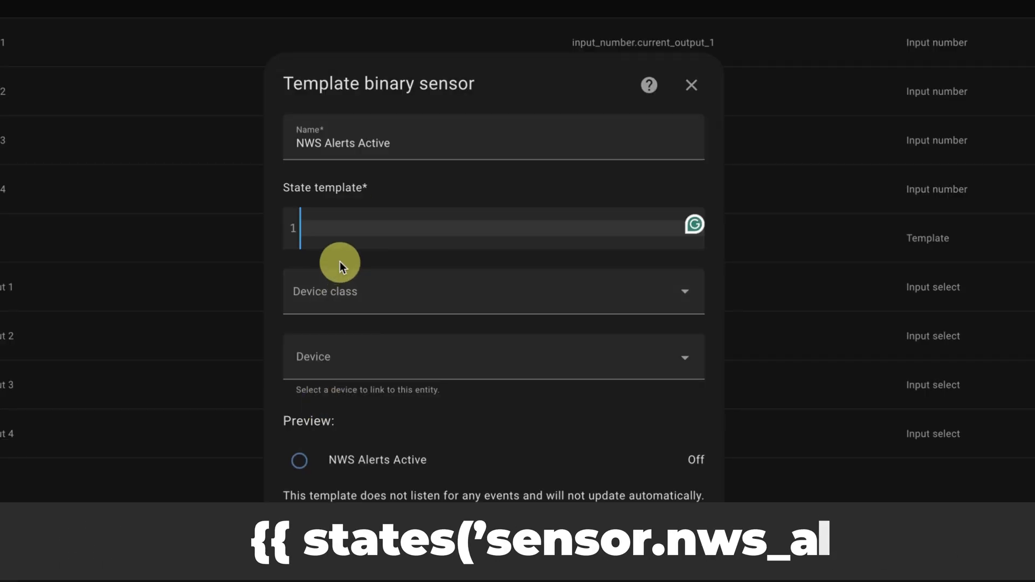
pyautogui.hotkey('ctrl', 'v')
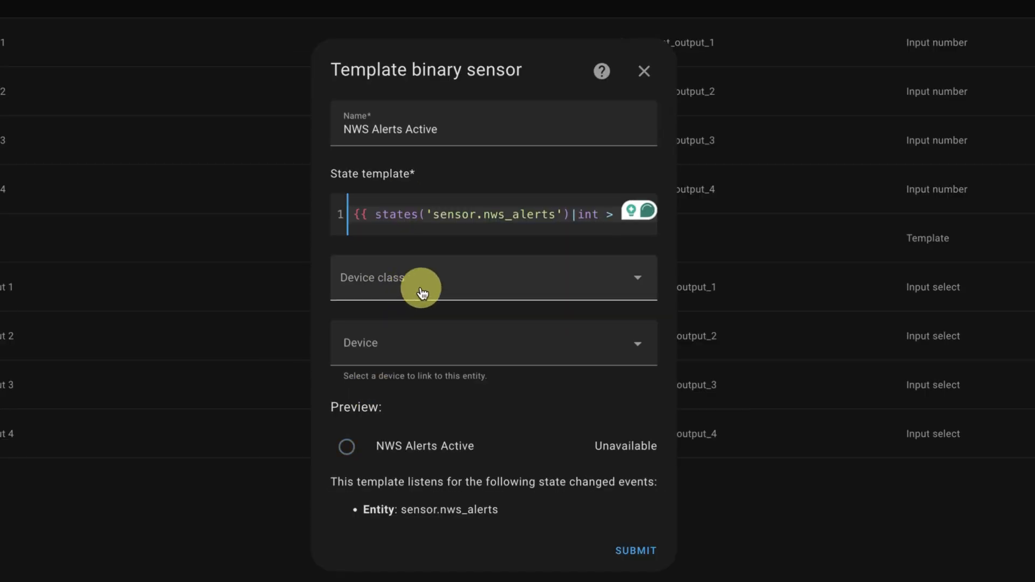
# Leave the helper without a linked device, correct the state template's entity to sensor.nws_alerts_alerts, and submit the helper
pyautogui.click(415, 344)
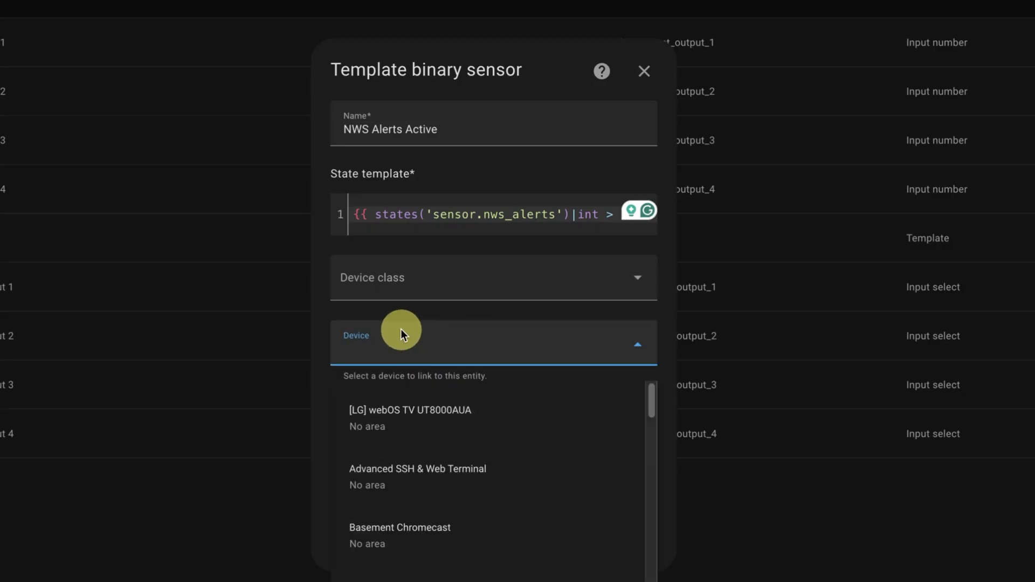
pyautogui.write('nww')
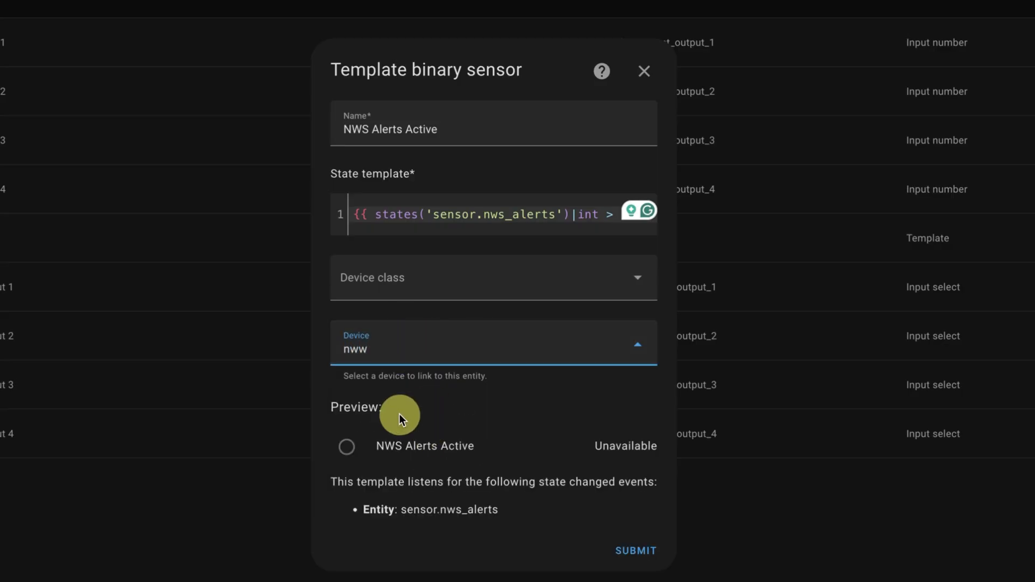
pyautogui.press('BackSpace')
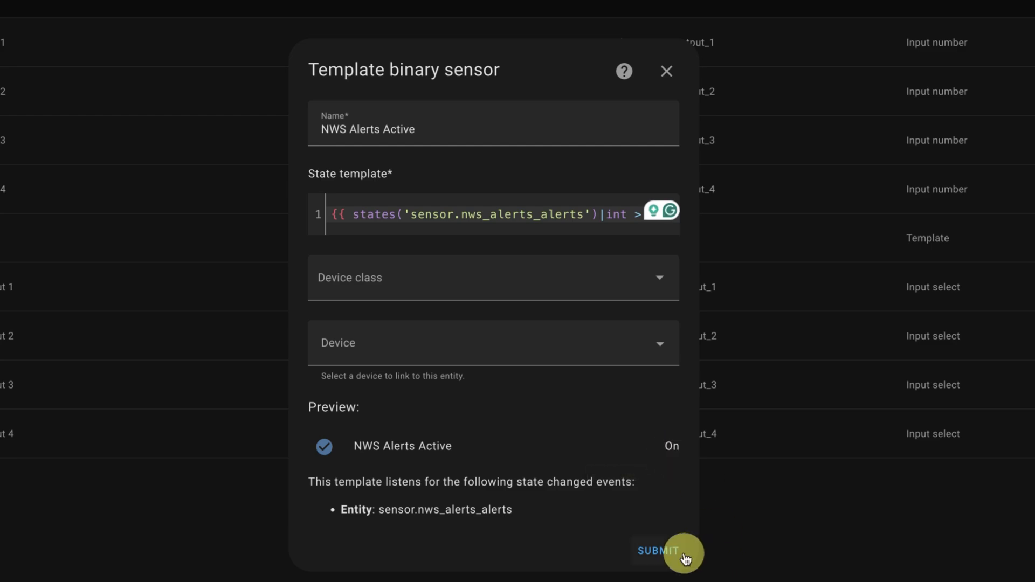
pyautogui.click(666, 552)
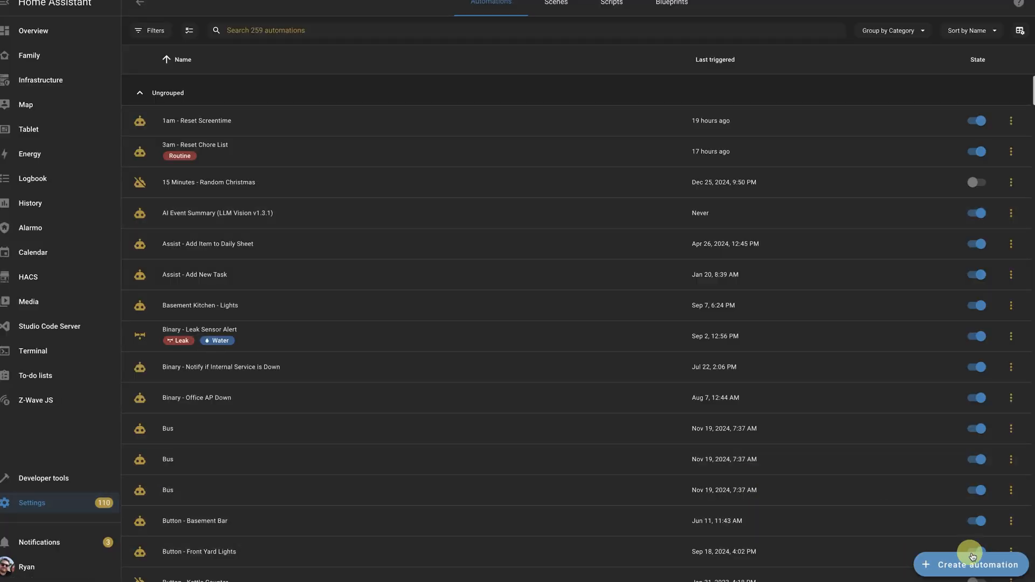
# Create a new empty automation and add an entity State trigger to it
pyautogui.click(1009, 564)
pyautogui.click(496, 283)
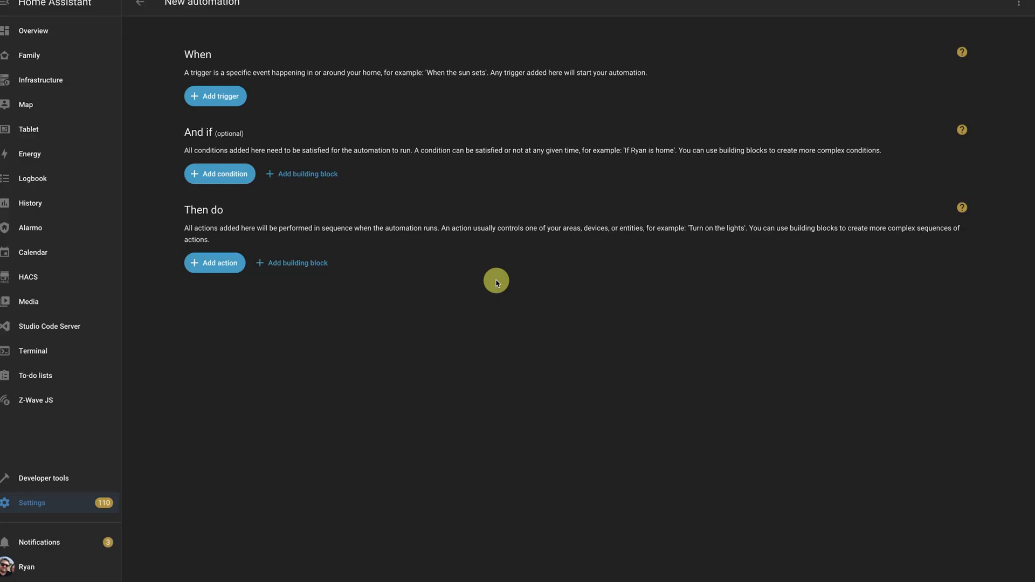
pyautogui.click(231, 100)
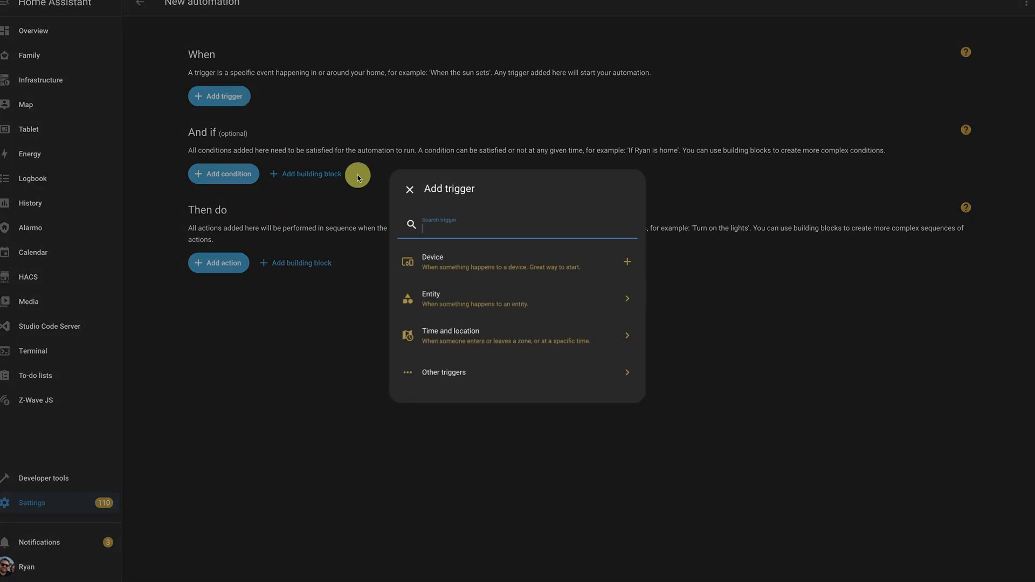
pyautogui.click(471, 304)
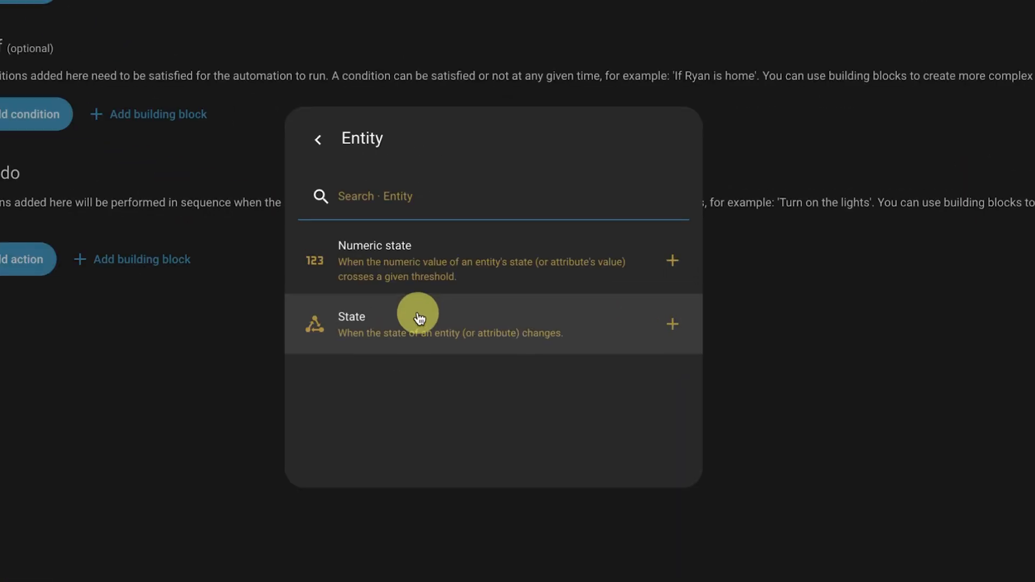
pyautogui.click(418, 324)
# Set the trigger to the Active binary sensor of NWS Alerts changing from Off to On
pyautogui.click(915, 23)
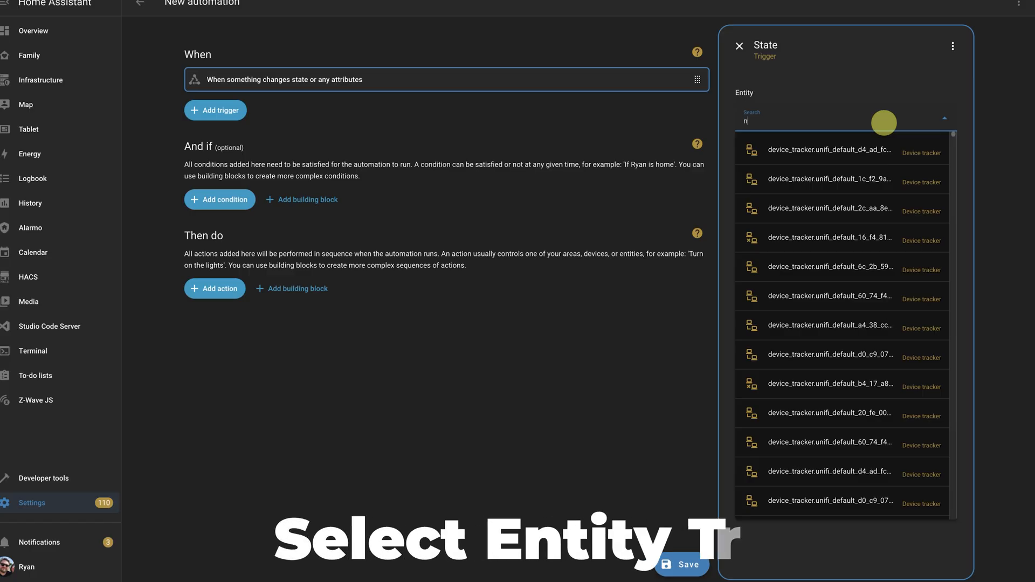
pyautogui.write('nws aler')
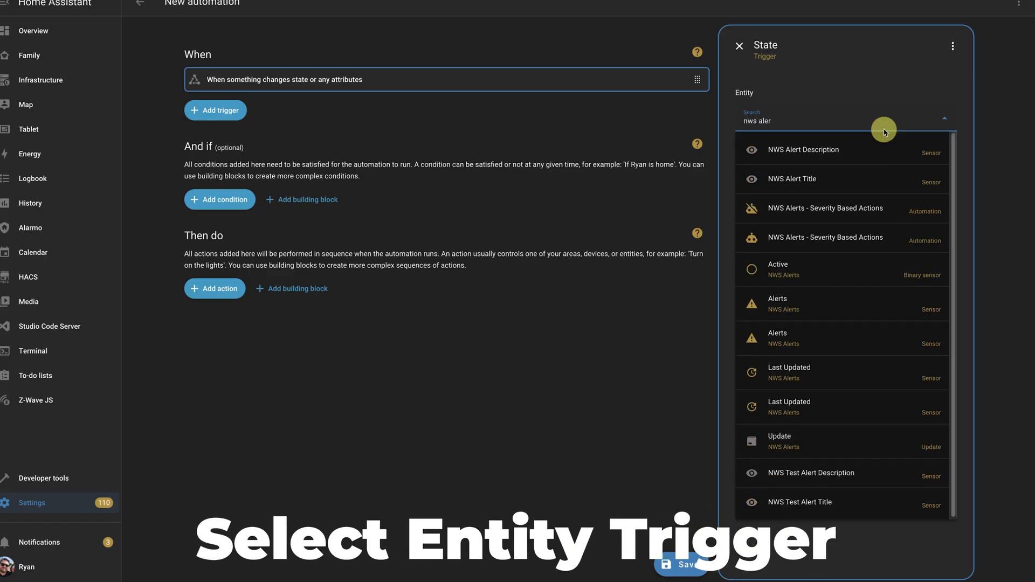
pyautogui.click(779, 269)
pyautogui.click(810, 227)
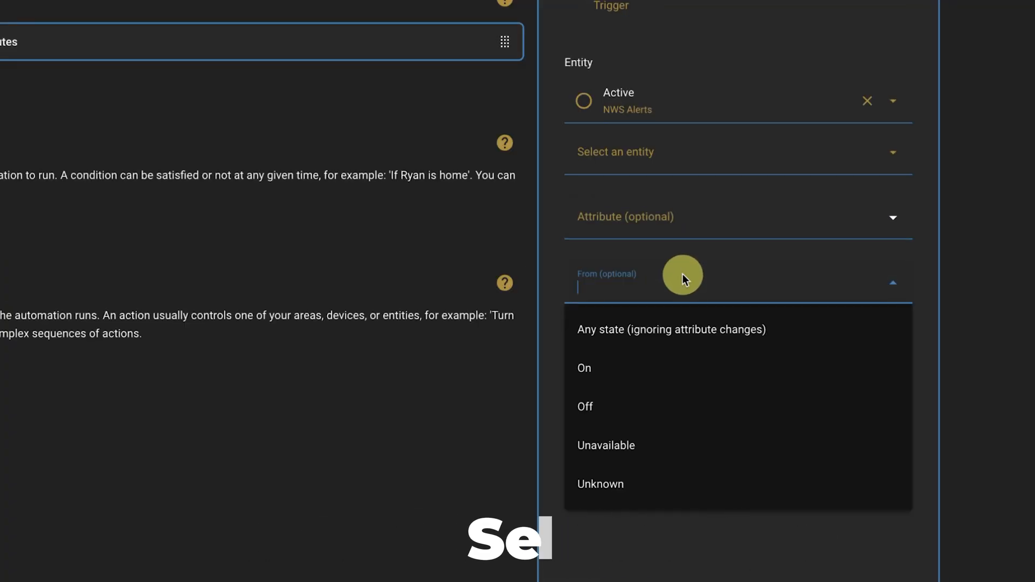
pyautogui.click(620, 415)
pyautogui.click(629, 351)
pyautogui.click(627, 423)
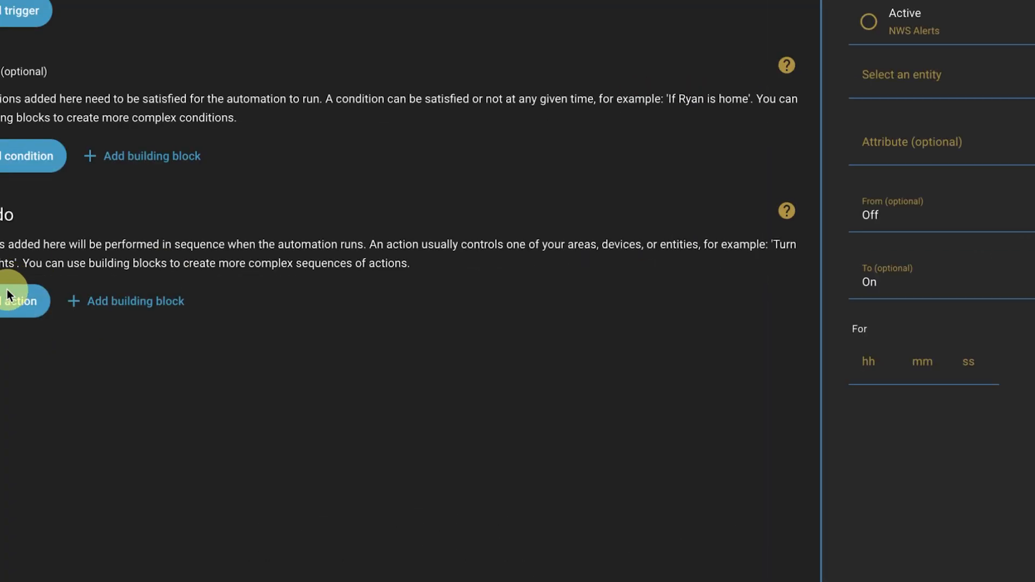
# Add a send-notification action via mobile_app_s24ultra and give it the title New NWS Alert
pyautogui.click(7, 296)
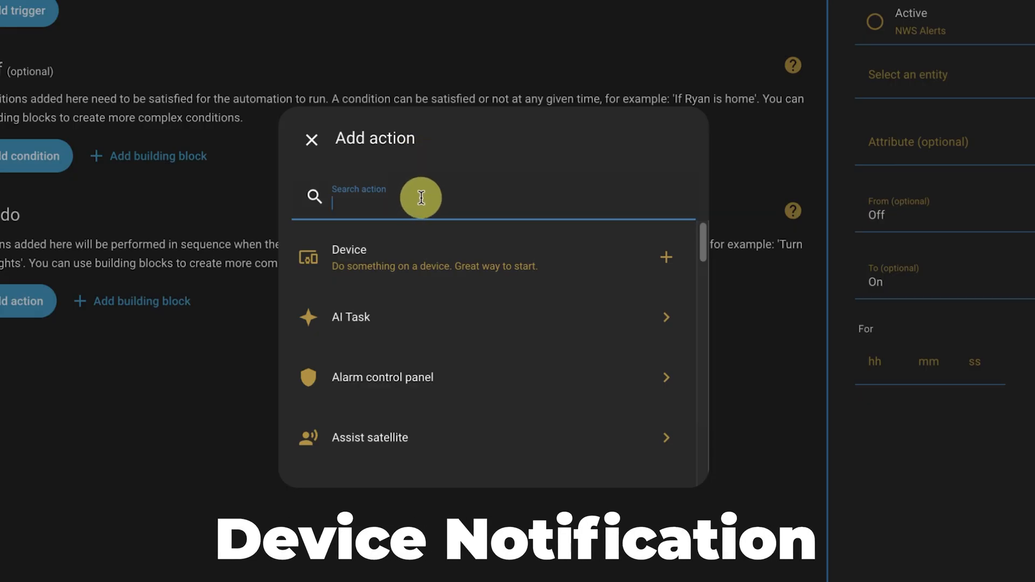
pyautogui.write('notify s24')
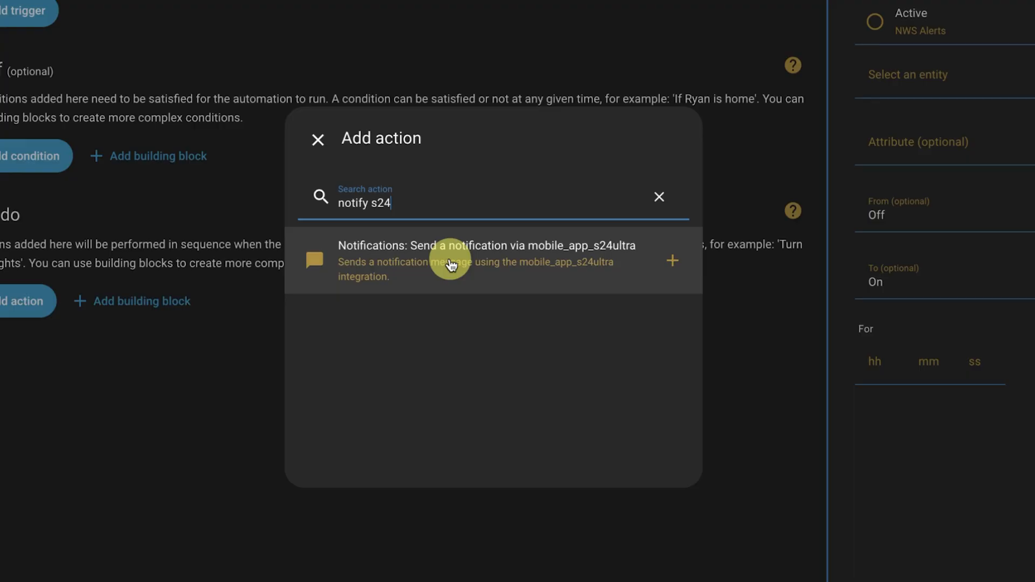
pyautogui.click(451, 263)
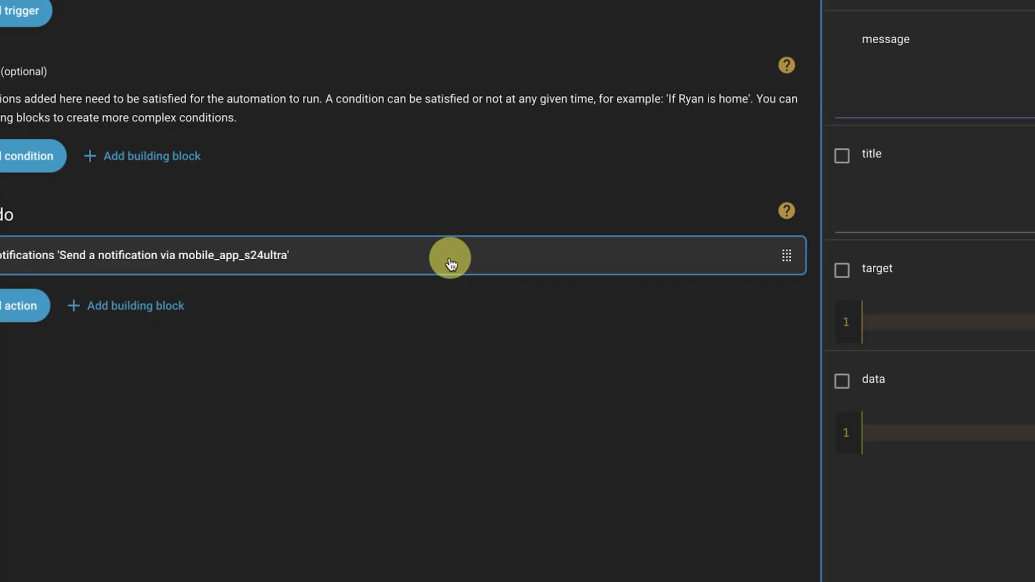
pyautogui.click(559, 230)
pyautogui.click(622, 285)
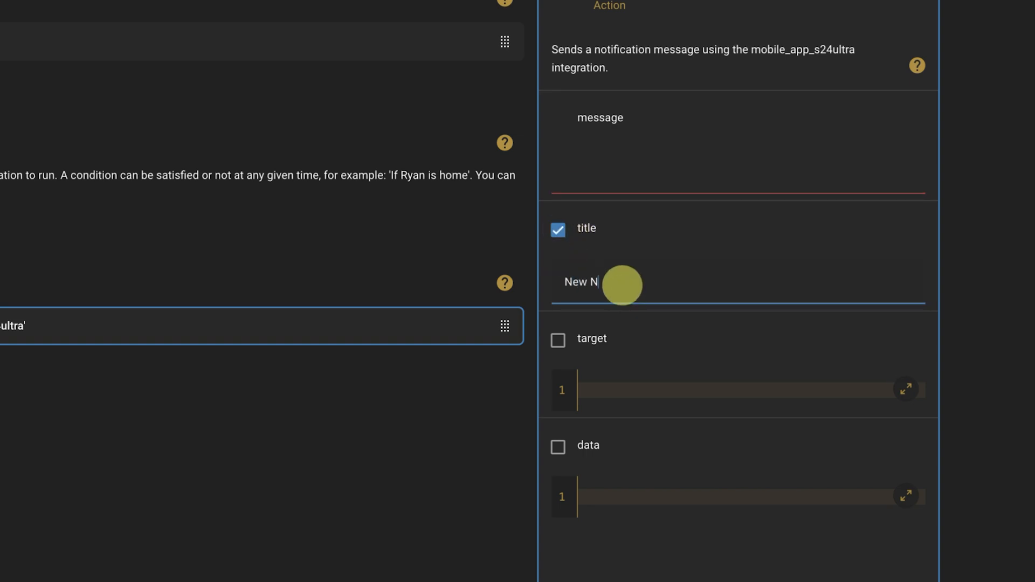
# Write the notification message as the template {{ state_attr('sensor.nws_alerts_alerts_2','Alerts') }}
pyautogui.click(715, 164)
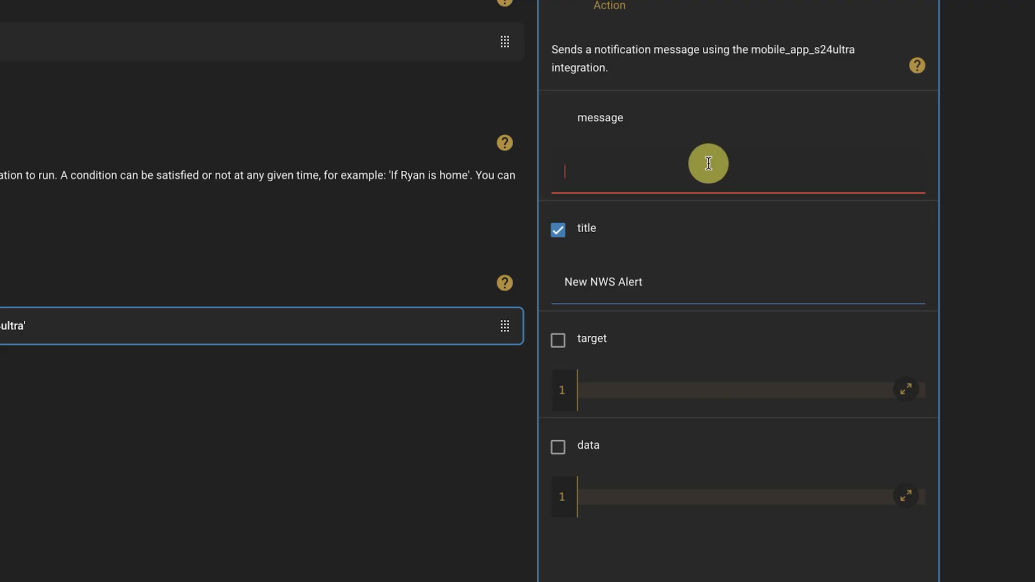
pyautogui.write('{{')
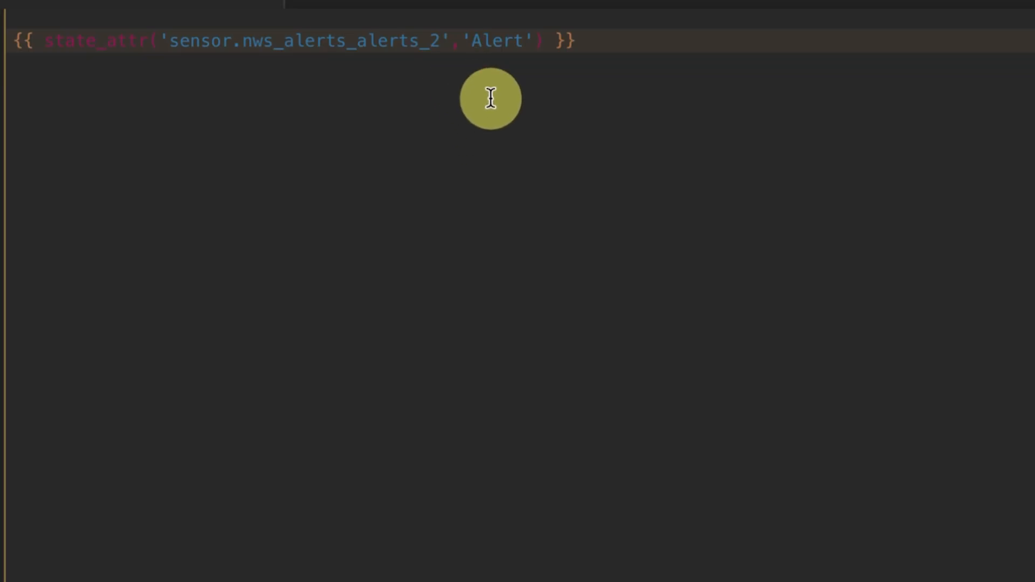
pyautogui.click(528, 47)
pyautogui.write('s')
pyautogui.click(693, 104)
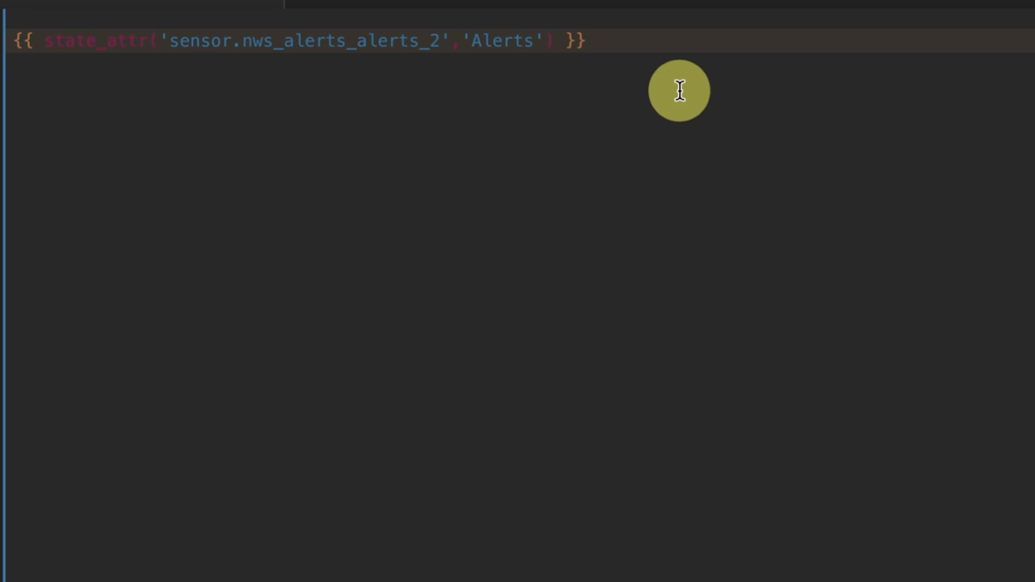
# Copy the message template and paste it over the existing code in the Template editor of the developer tools
pyautogui.moveTo(647, 46); pyautogui.dragTo(3, 21)
pyautogui.hotkey('ctrl', 'c')
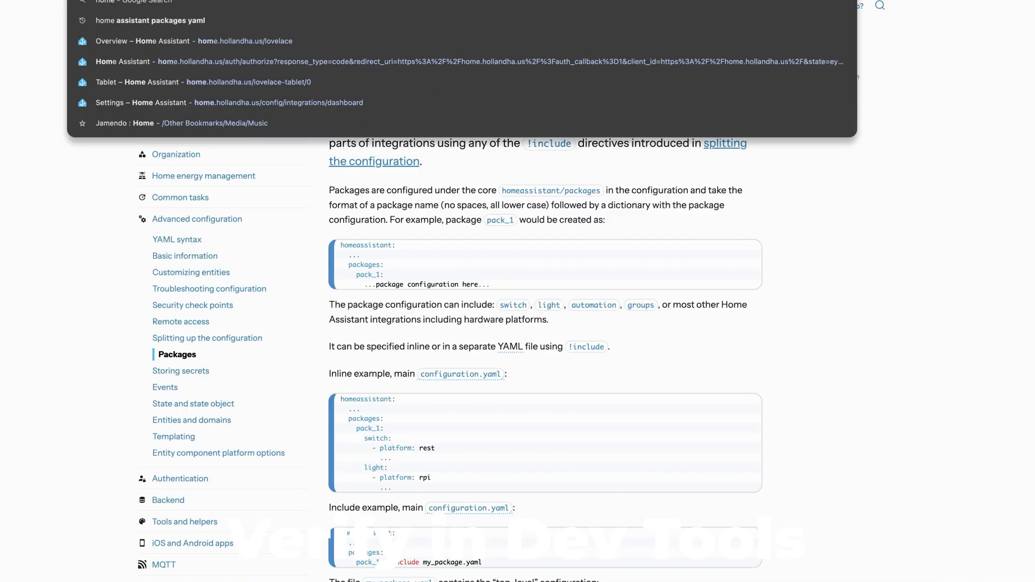
pyautogui.press('Return')
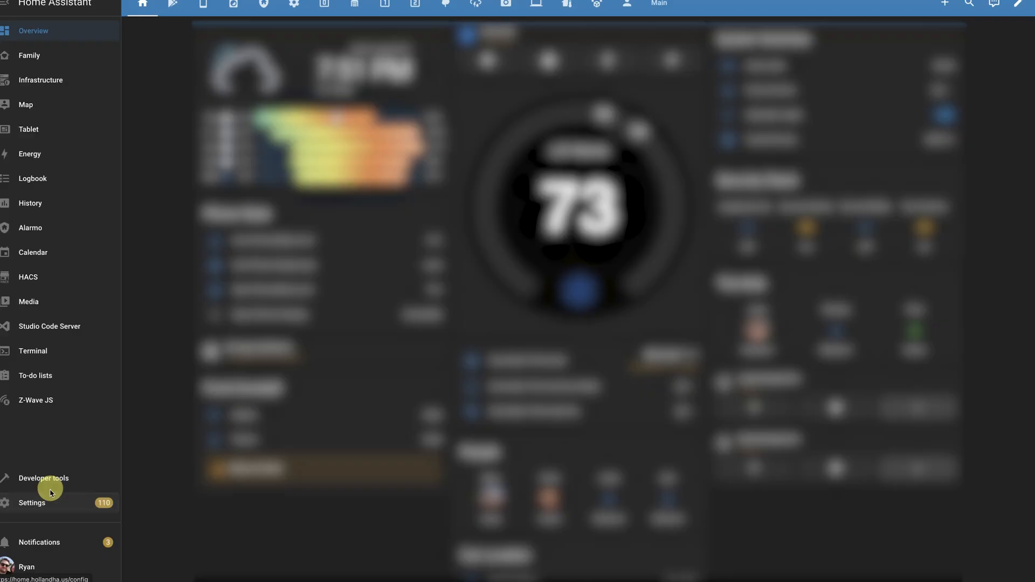
pyautogui.click(49, 483)
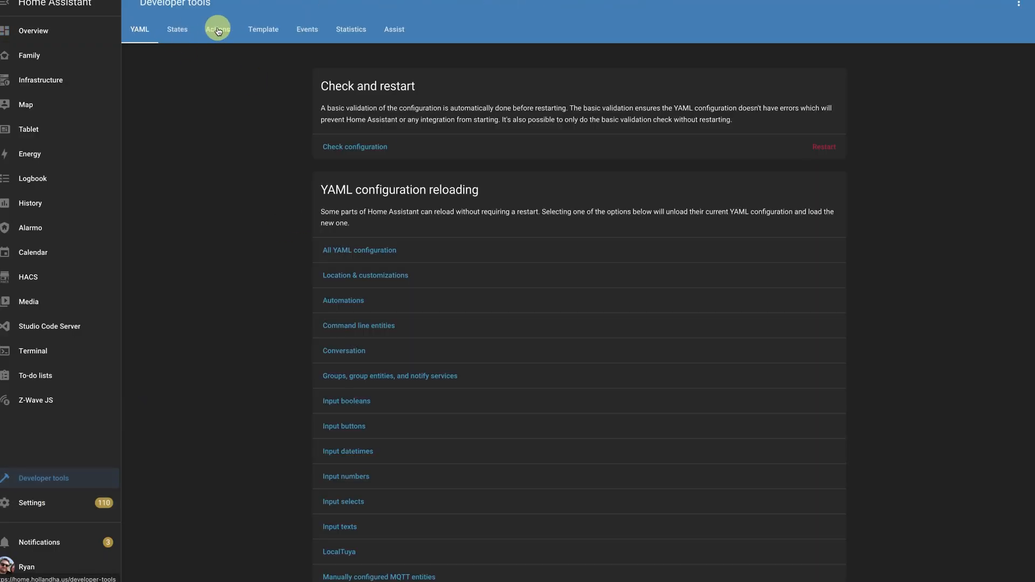
pyautogui.click(253, 31)
pyautogui.click(286, 174)
pyautogui.hotkey('ctrl', 'a')
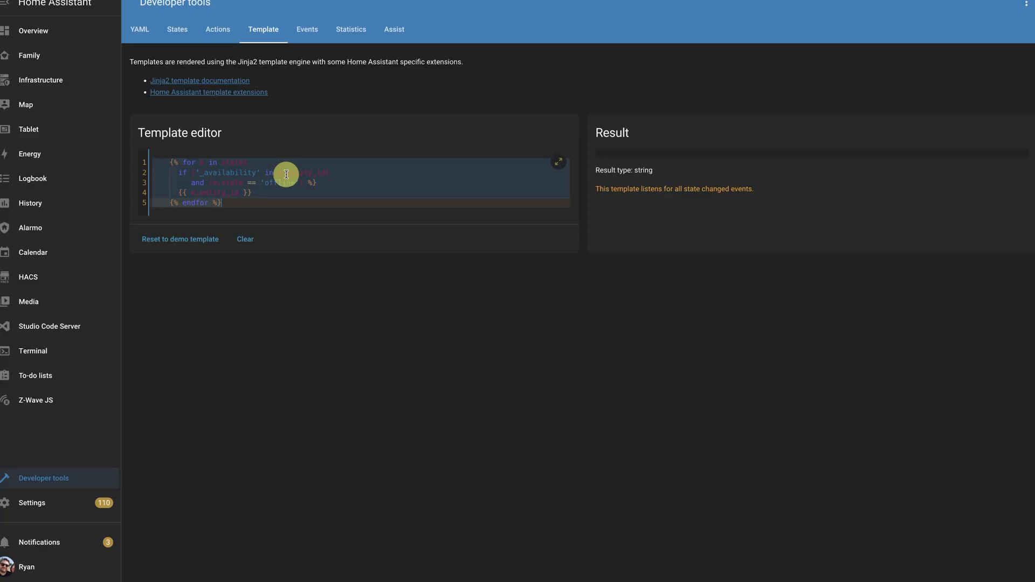
pyautogui.hotkey('ctrl', 'v')
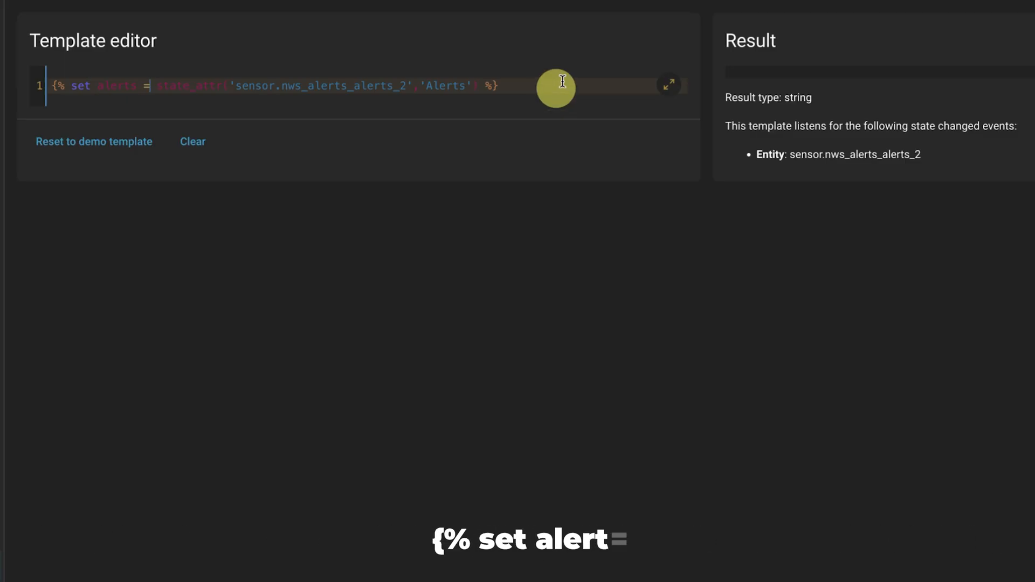
# Turn the pasted template into a set statement for the variable alerts and output {{ alerts[0].Headline }} on a second line
pyautogui.click(542, 87)
pyautogui.press('Return')
pyautogui.write('{{')
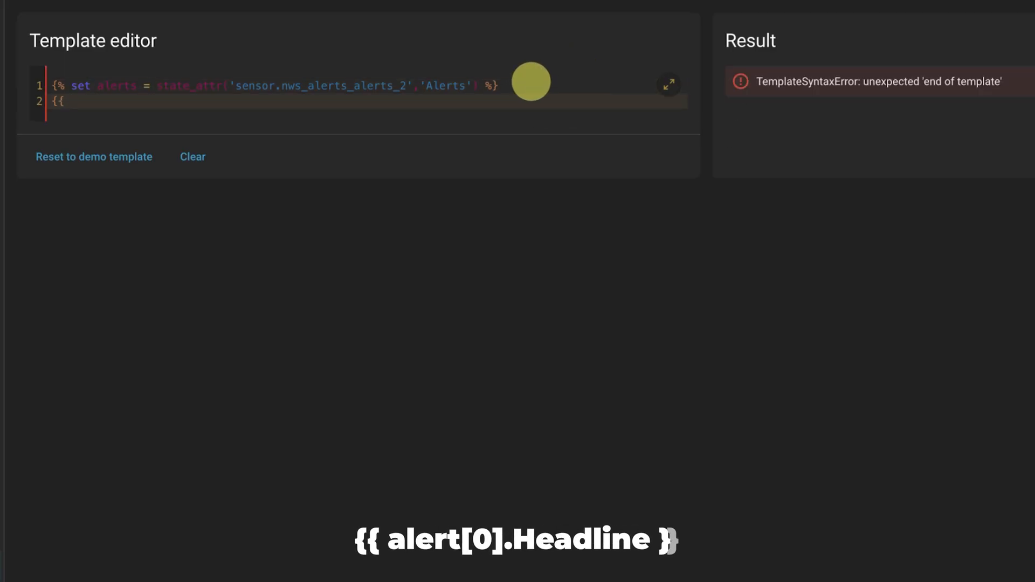
pyautogui.write(' a')
pyautogui.press('BackSpace')
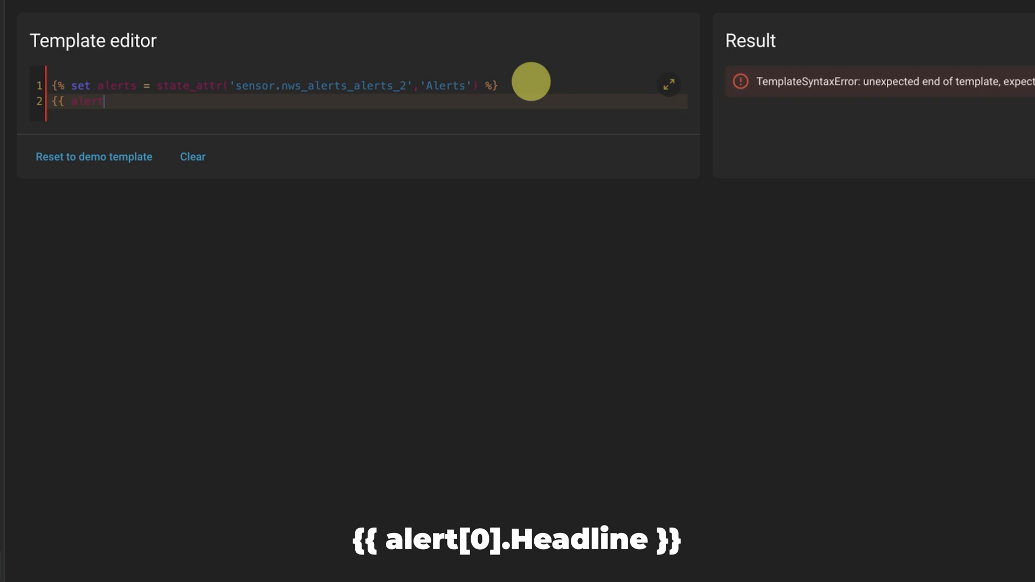
pyautogui.write('alert[0]')
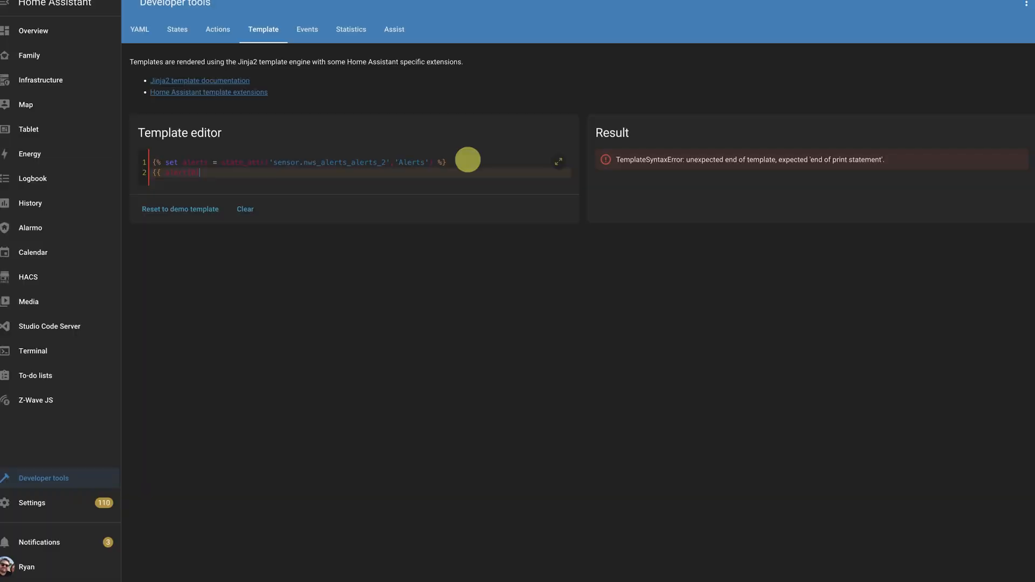
pyautogui.write('.')
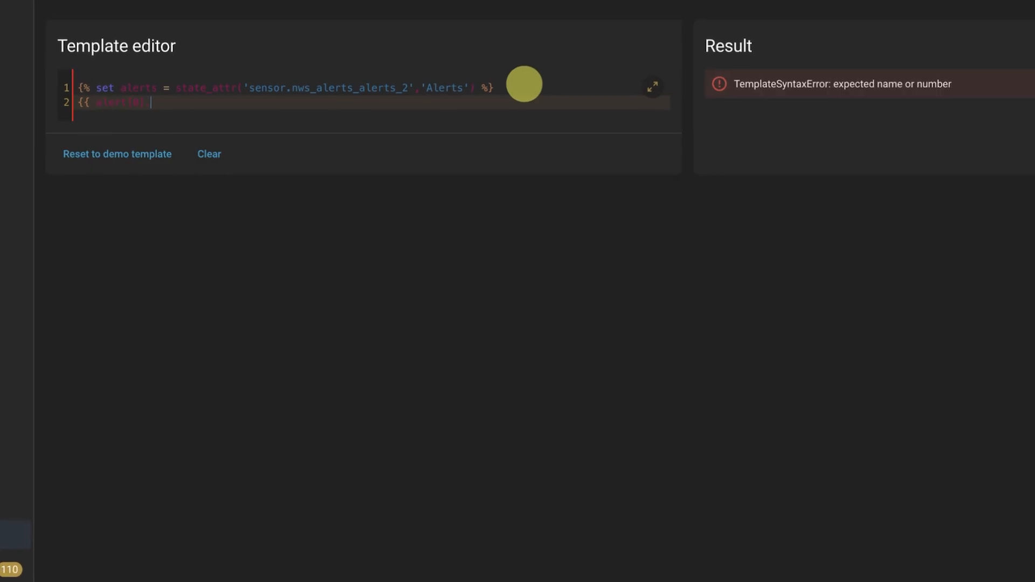
pyautogui.press('BackSpace')
pyautogui.write('.Headline }}')
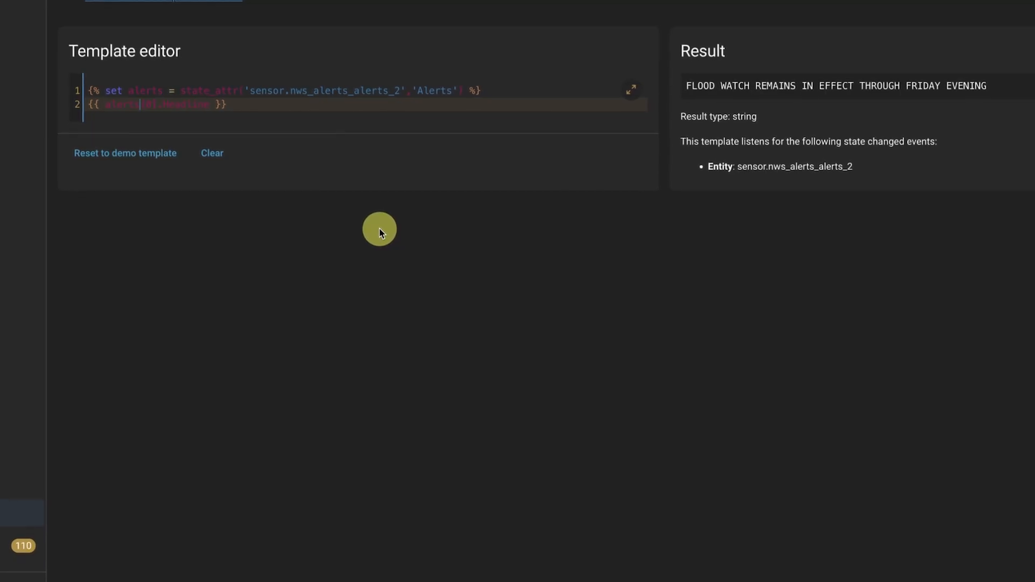
# Change the second line's output from the headline to {{ alerts[0].Severity }}
pyautogui.doubleClick(200, 104)
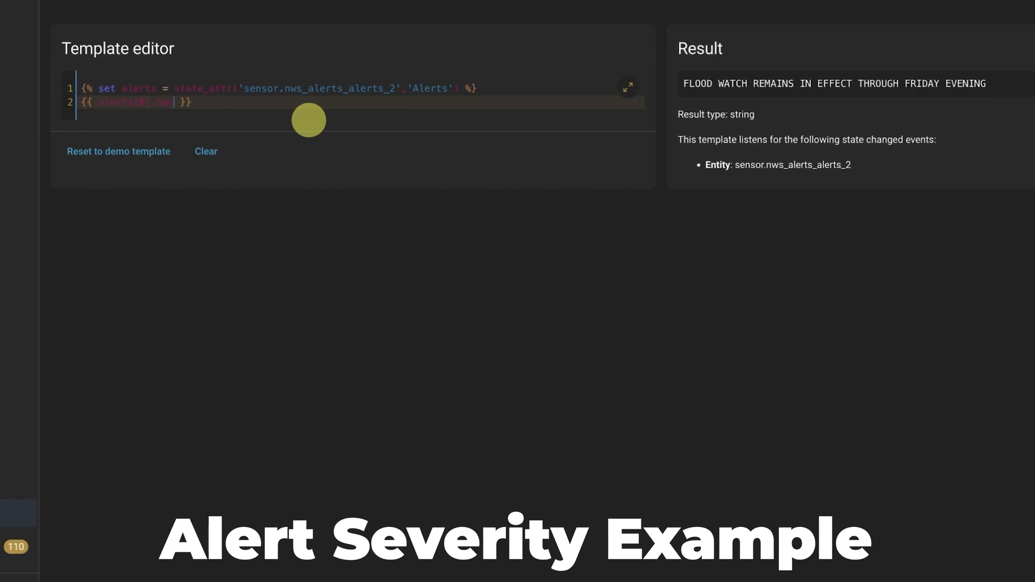
pyautogui.write('Severity')
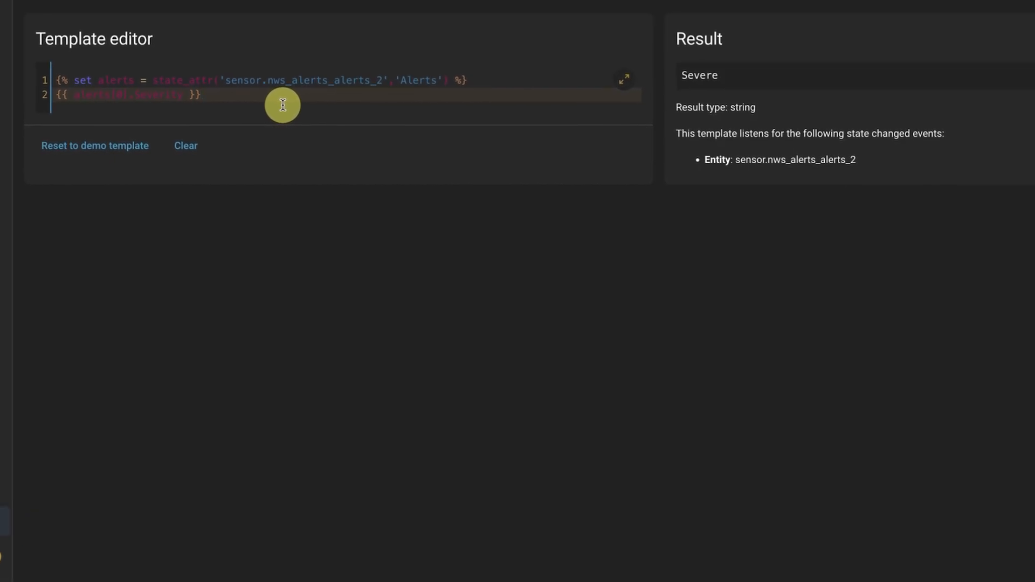
# Copy the two-line alerts template into the automation's notification message and change its output from Severity to Headline
pyautogui.moveTo(284, 105); pyautogui.dragTo(36, 59)
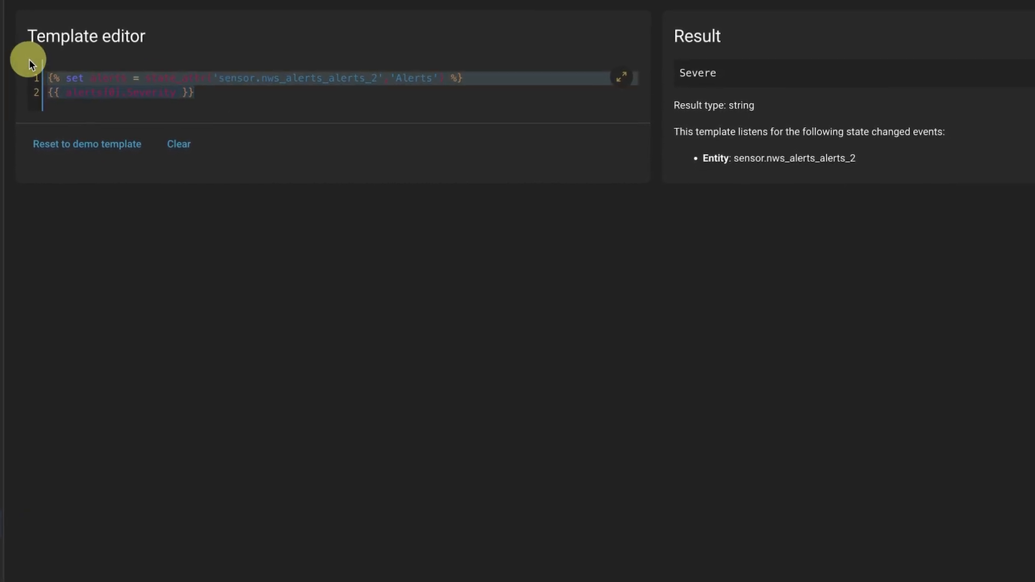
pyautogui.write('ç')
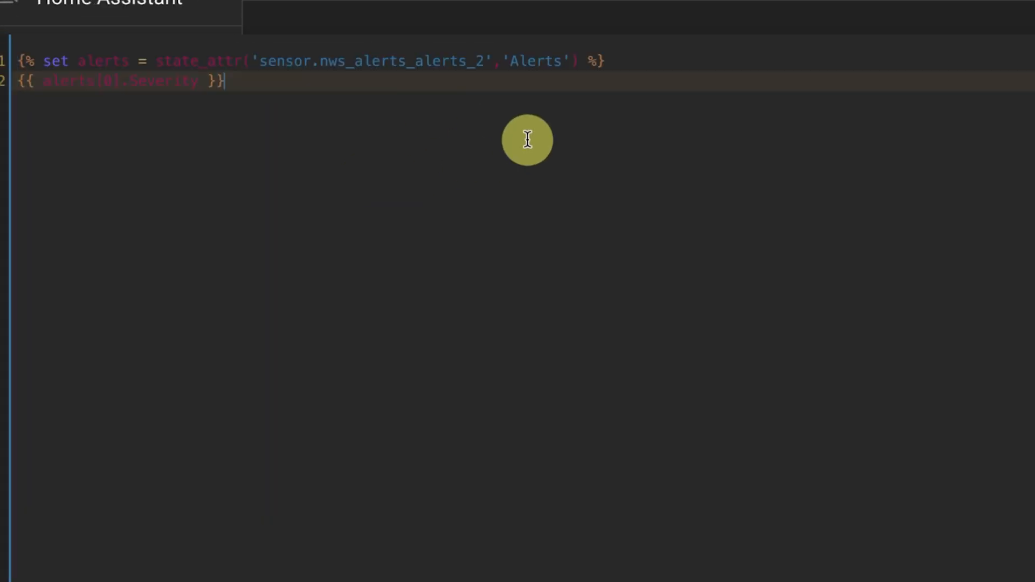
pyautogui.doubleClick(187, 84)
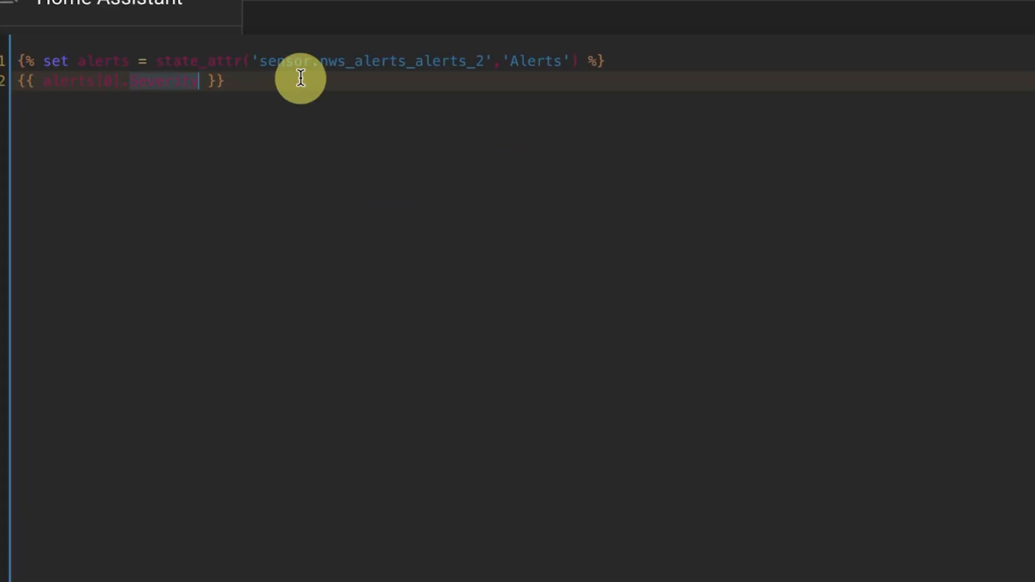
pyautogui.write('Headline')
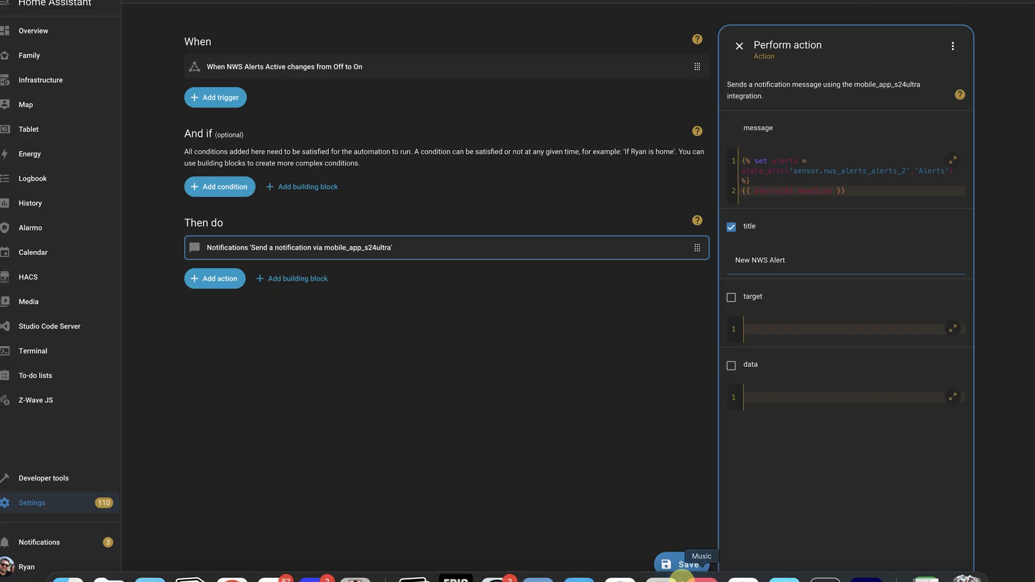
# Save the automation as Test NWS Notification and run its actions
pyautogui.click(683, 562)
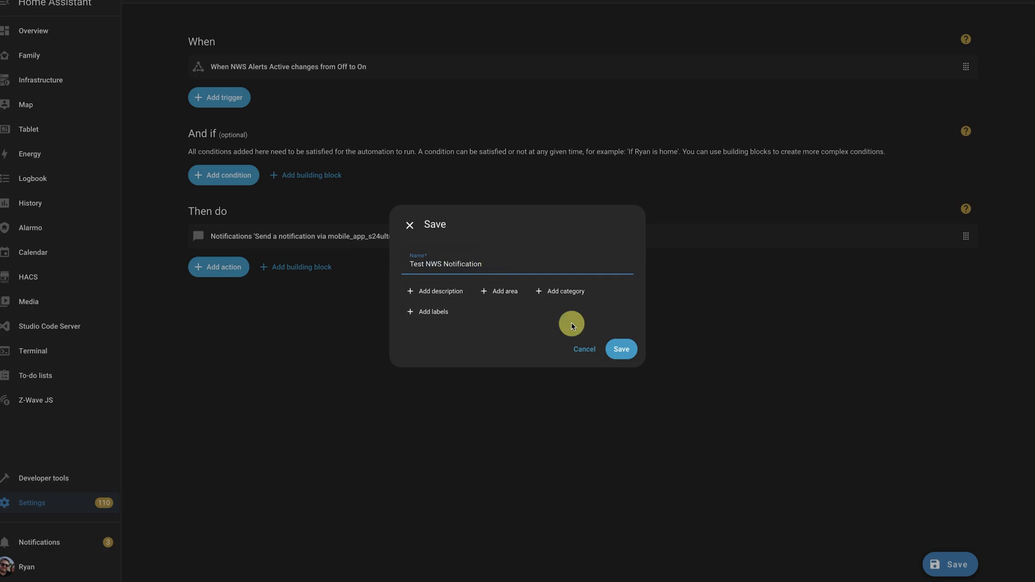
pyautogui.click(622, 351)
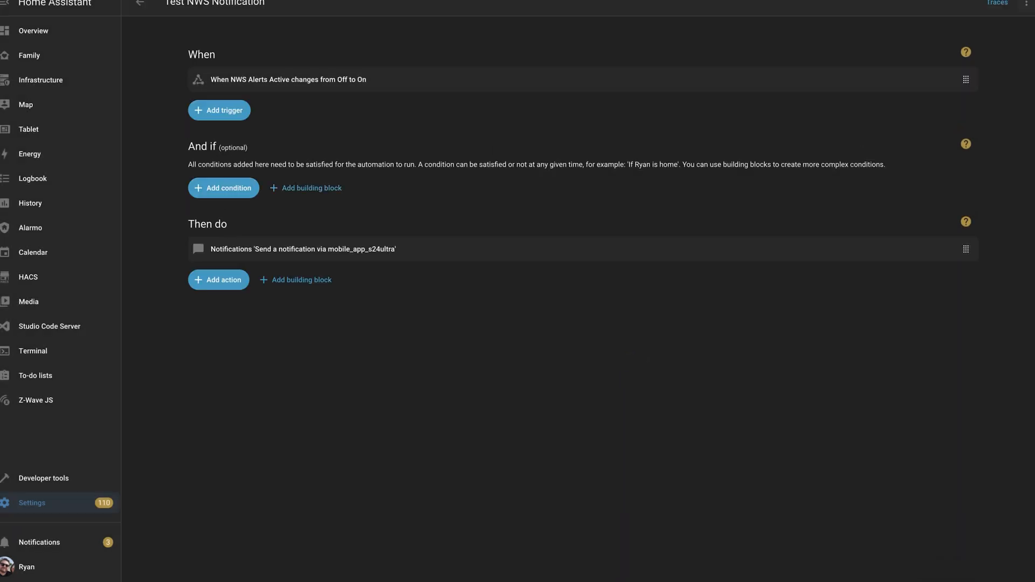
pyautogui.click(1027, 9)
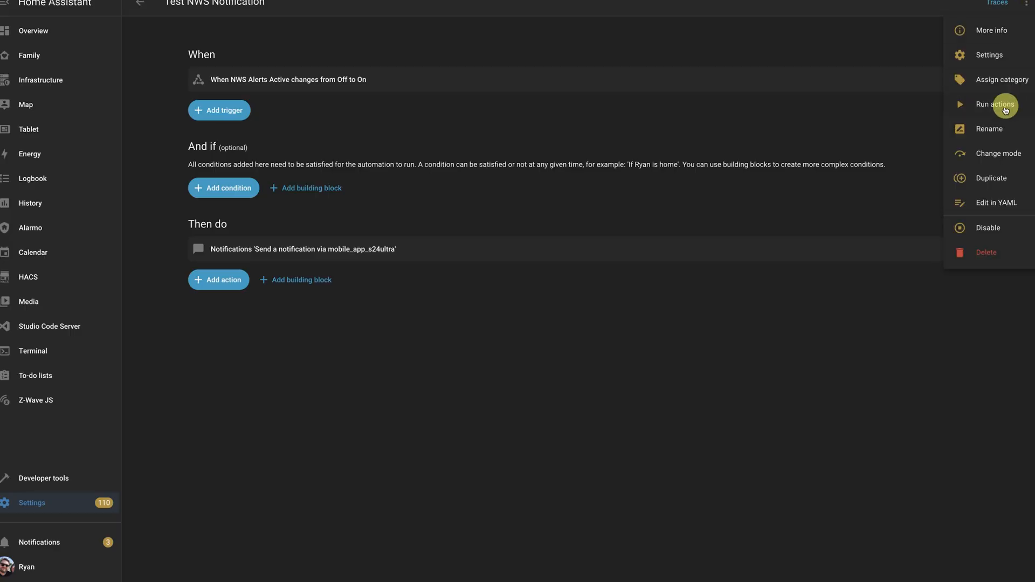
pyautogui.click(1003, 106)
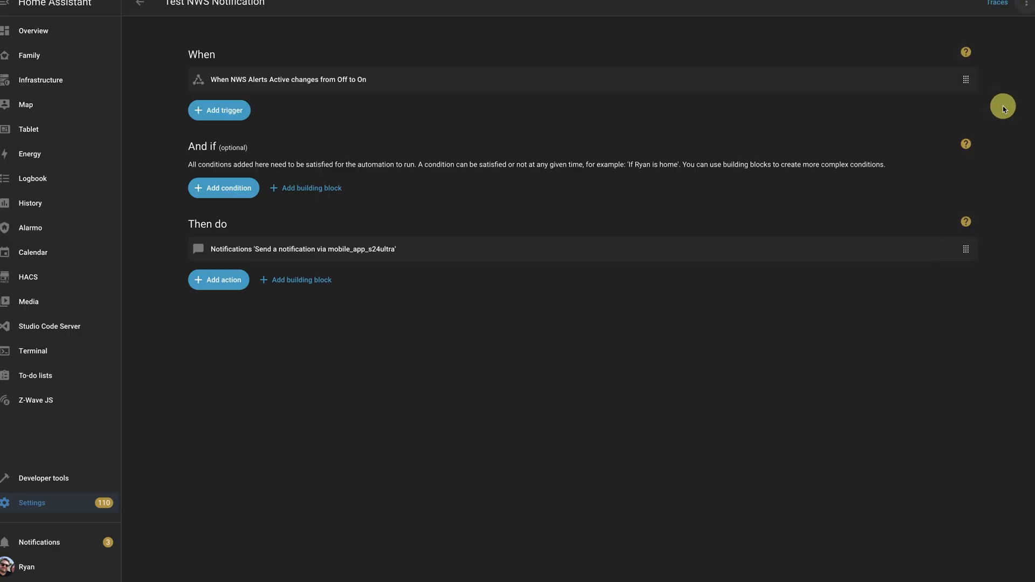
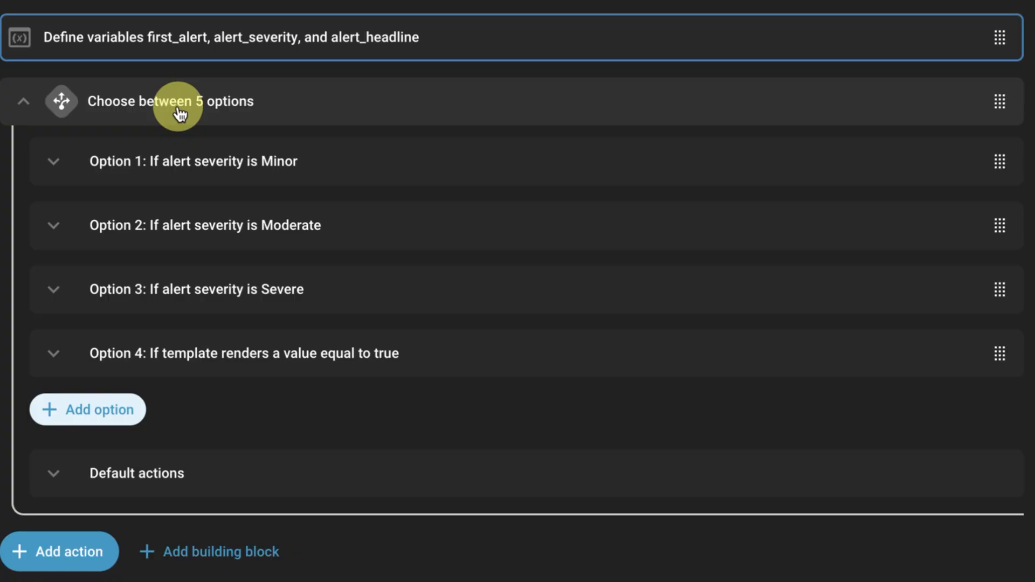
# Expand the Minor severity option in the multi-option automation and examine its template condition
pyautogui.click(194, 161)
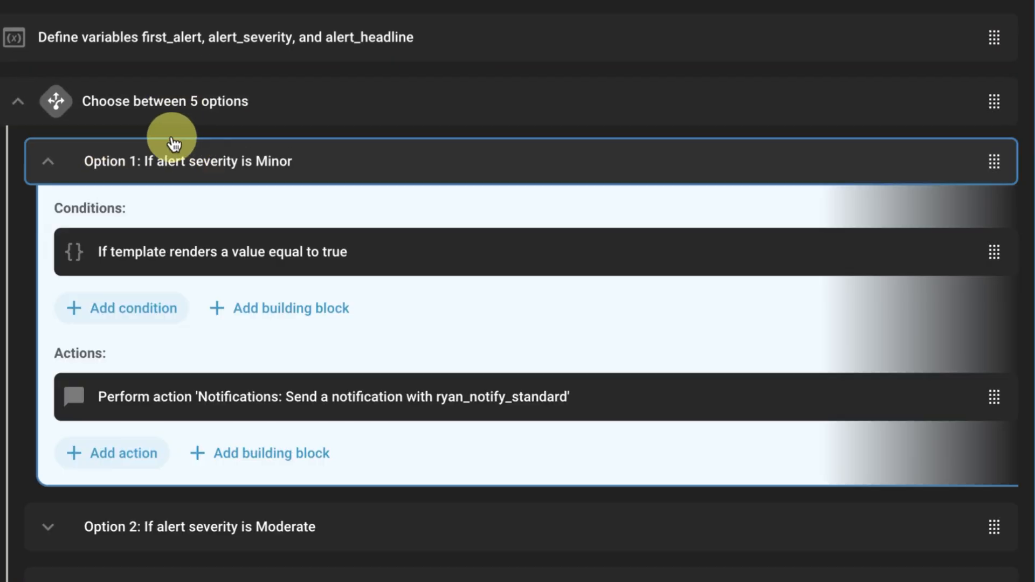
pyautogui.scroll(-1, 324, 157)
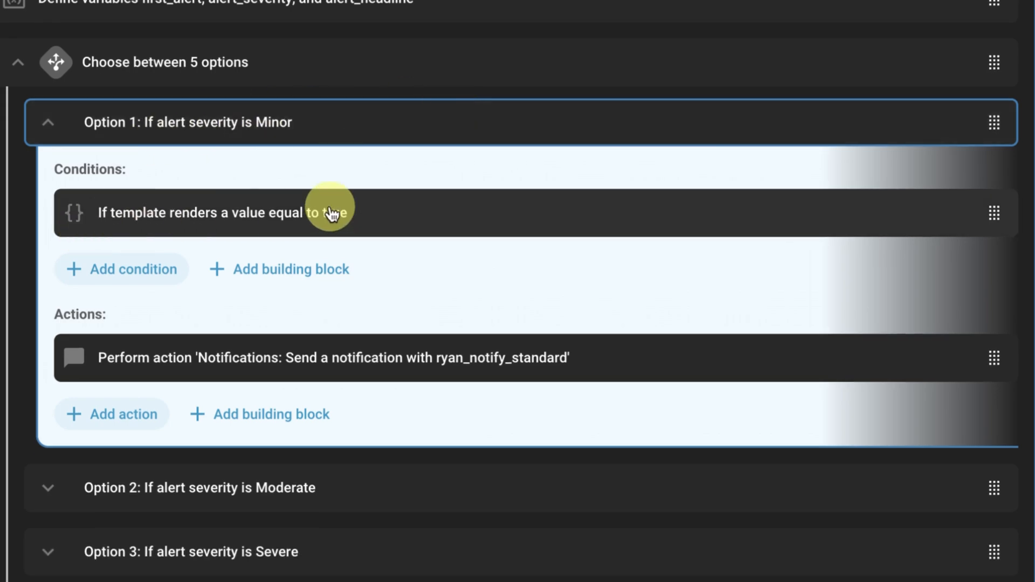
pyautogui.click(395, 218)
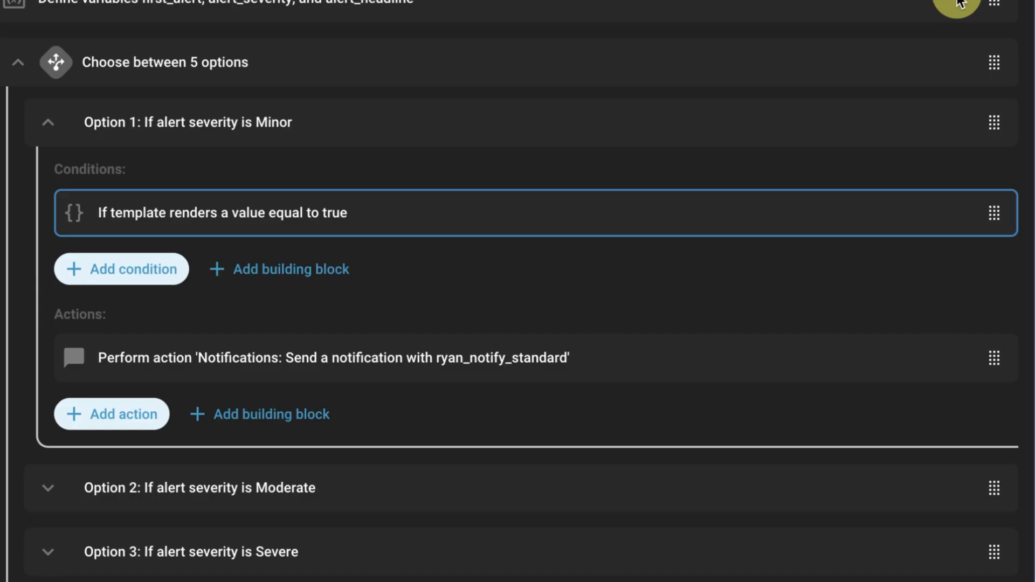
# Set the message of the Minor option's notification action to the template {{ alert_headline }}
pyautogui.click(368, 357)
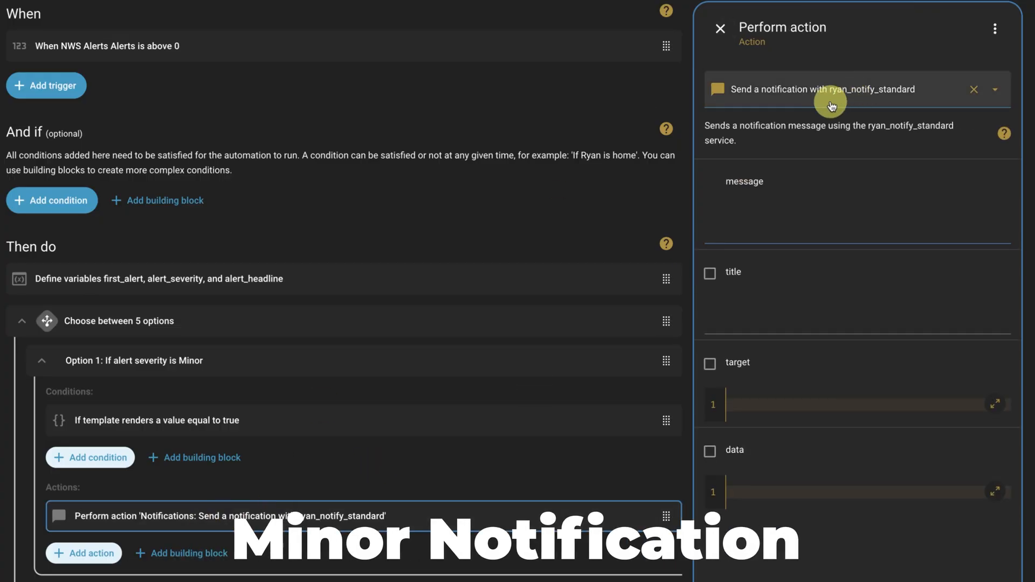
pyautogui.click(790, 221)
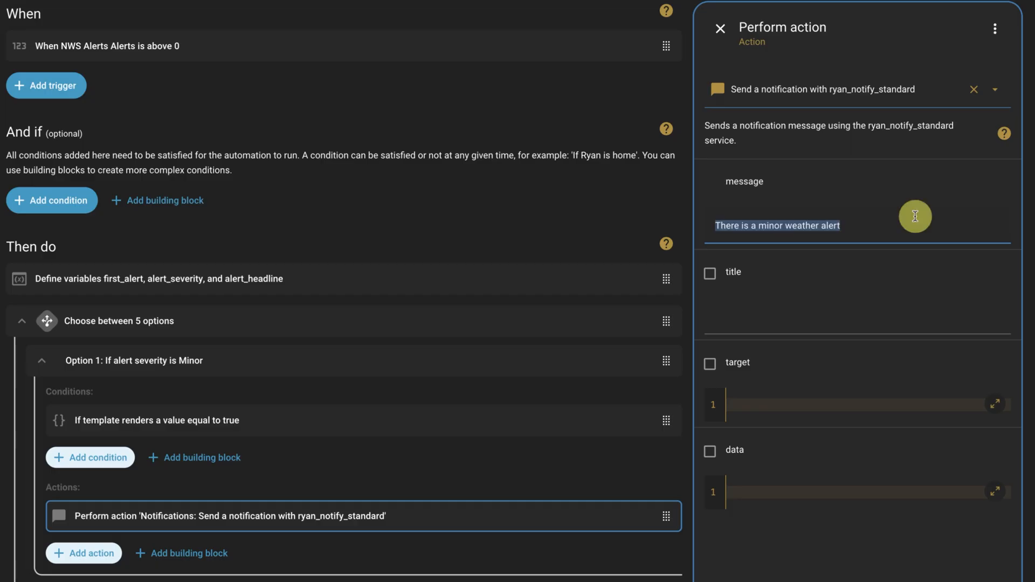
pyautogui.press('BackSpace')
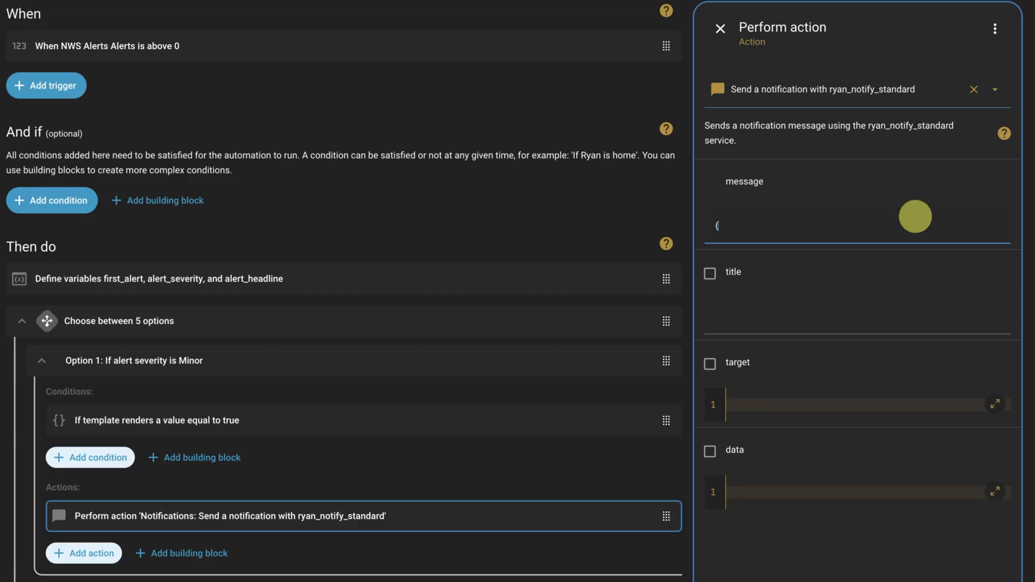
pyautogui.write('{{')
pyautogui.click(865, 222)
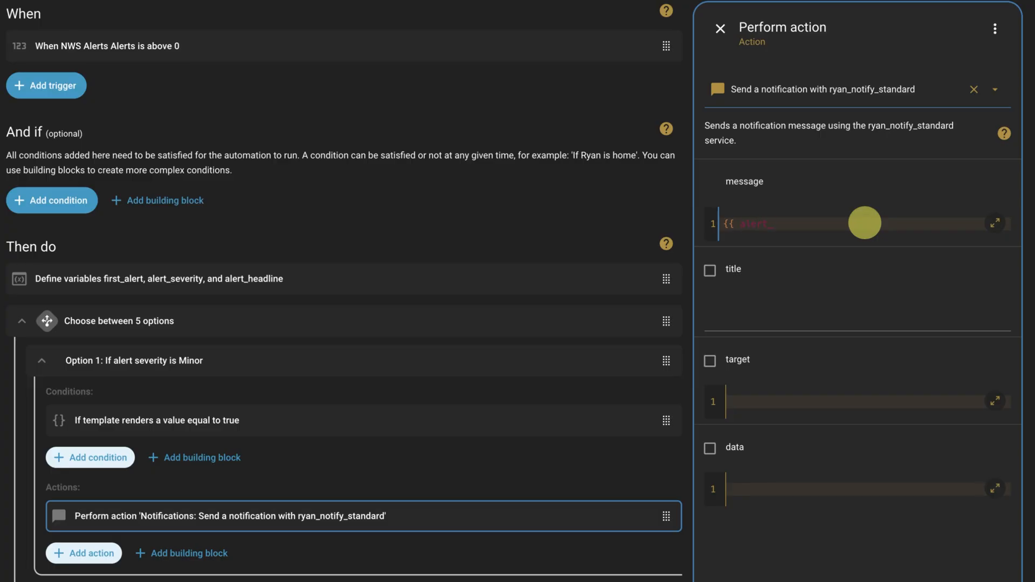
pyautogui.write('alert_headline }}')
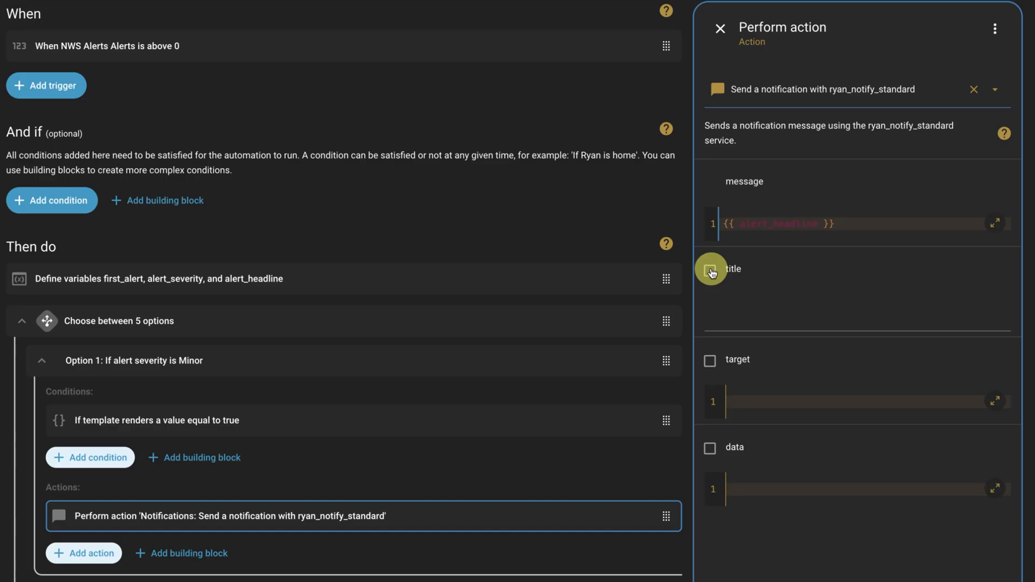
# Enable the title of the Minor notification, enter NEW as its text, and collapse the Minor option
pyautogui.click(709, 271)
pyautogui.click(760, 323)
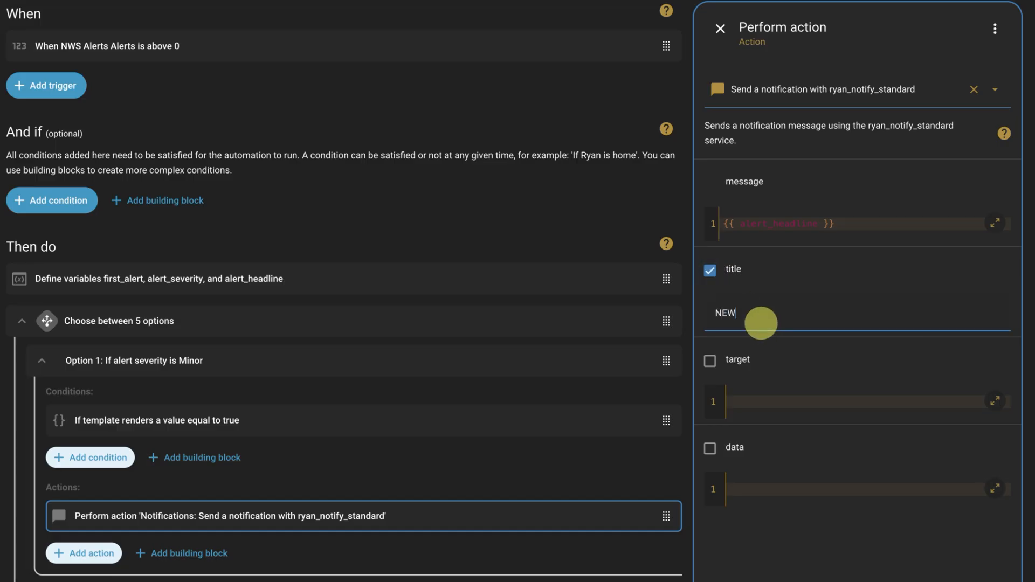
pyautogui.click(43, 359)
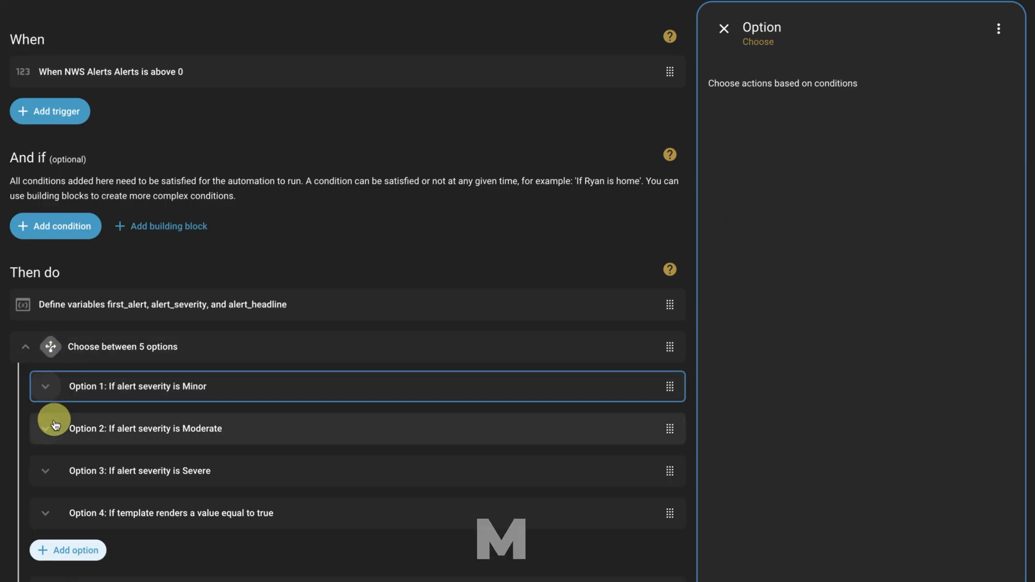
# Expand the Moderate severity option and review its template condition and notification message
pyautogui.click(43, 426)
pyautogui.click(253, 485)
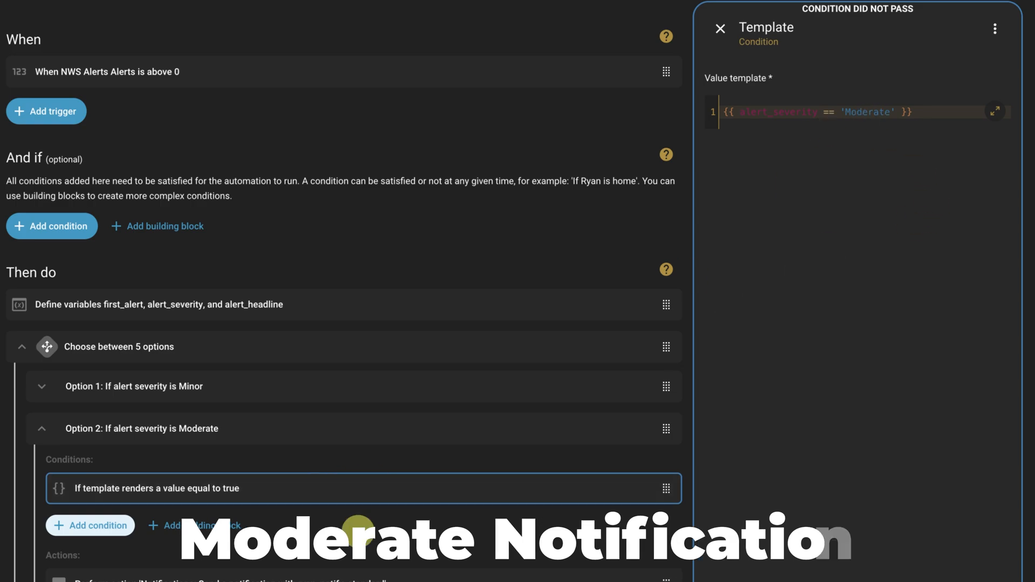
pyautogui.click(345, 577)
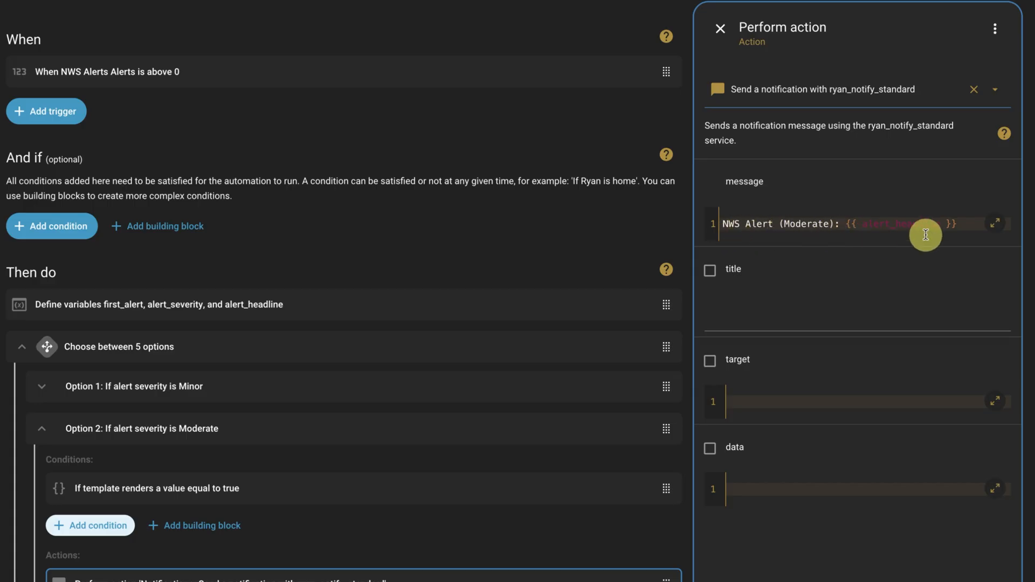
# Review the Severe option's notification, its time-based conditional block and the text-to-speech action for the living room speaker
pyautogui.click(312, 460)
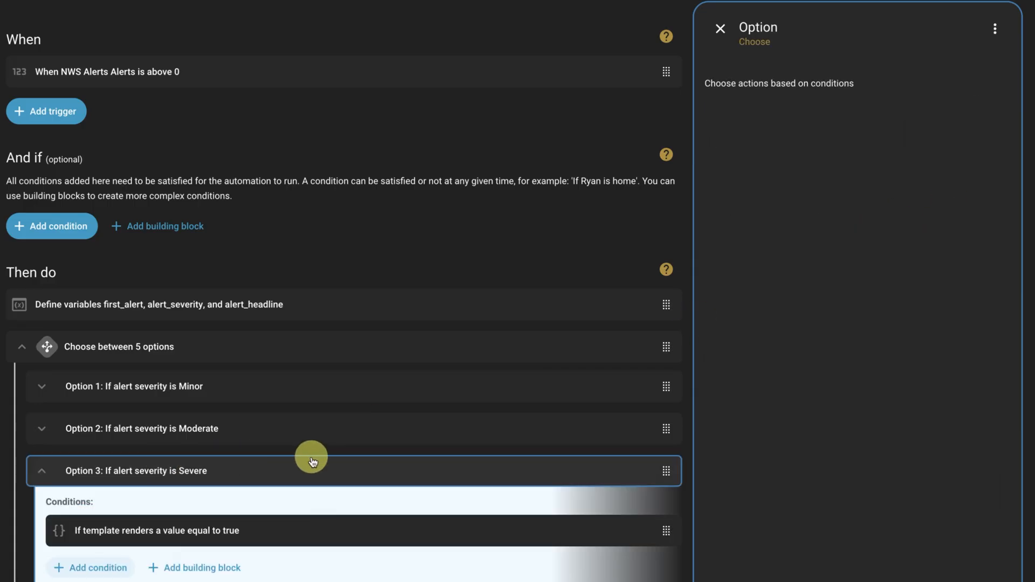
pyautogui.scroll(-1, 313, 462)
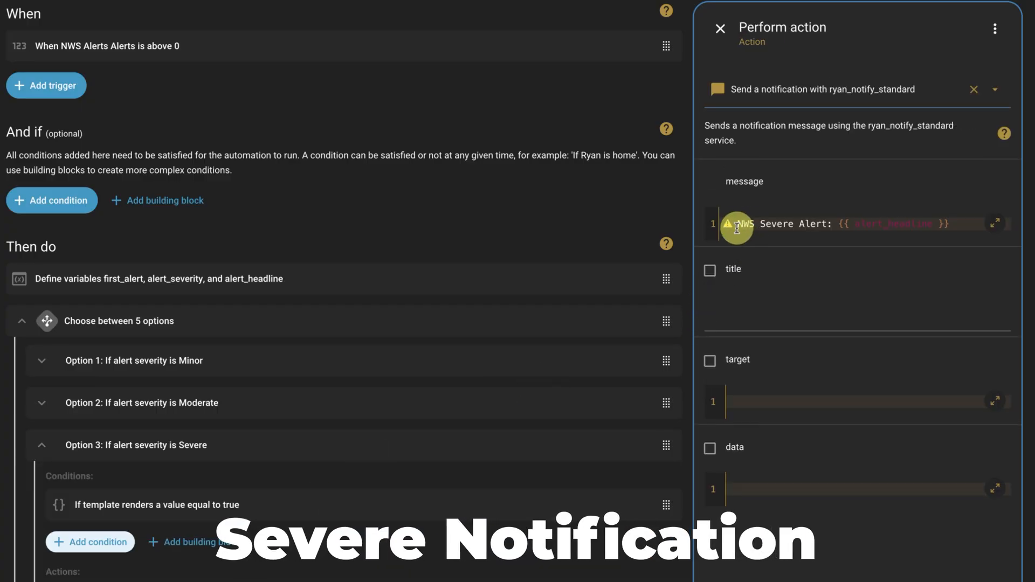
pyautogui.scroll(-1, 269, 485)
pyautogui.click(266, 532)
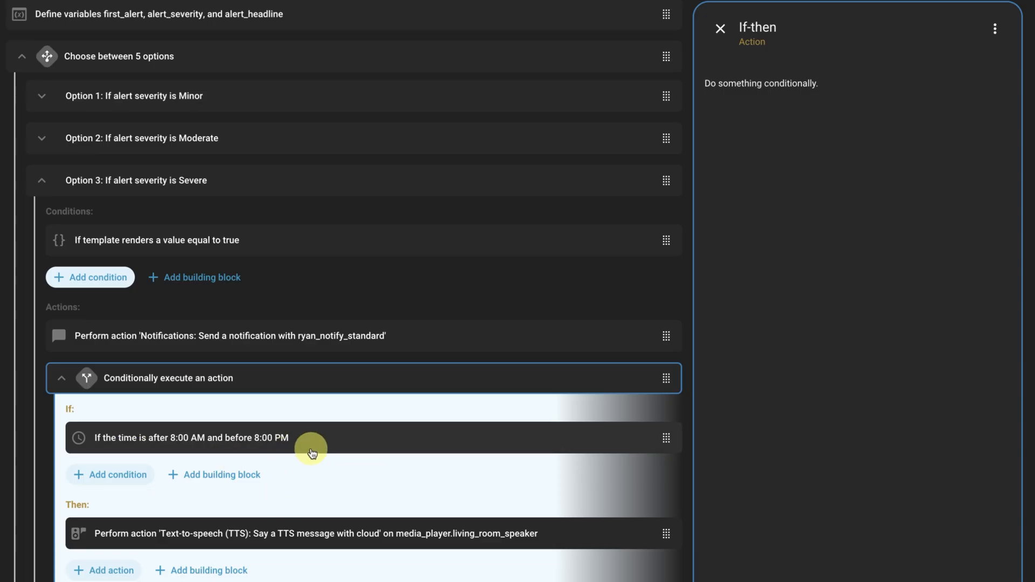
pyautogui.click(326, 526)
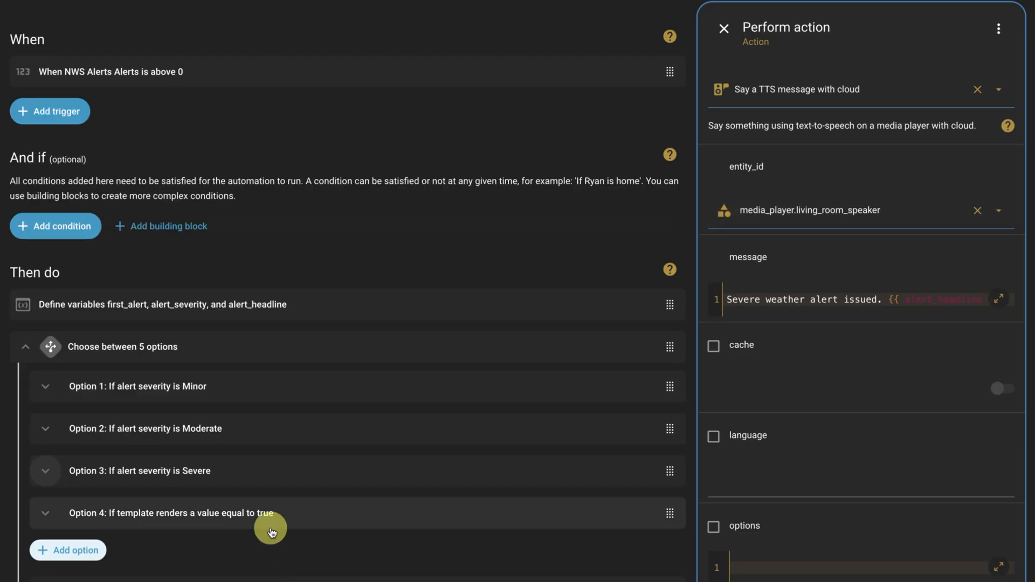
# Examine Option 4's template condition, its notification message and the light turn-on action with its target lights
pyautogui.click(274, 526)
pyautogui.scroll(-4, 274, 526)
pyautogui.click(261, 348)
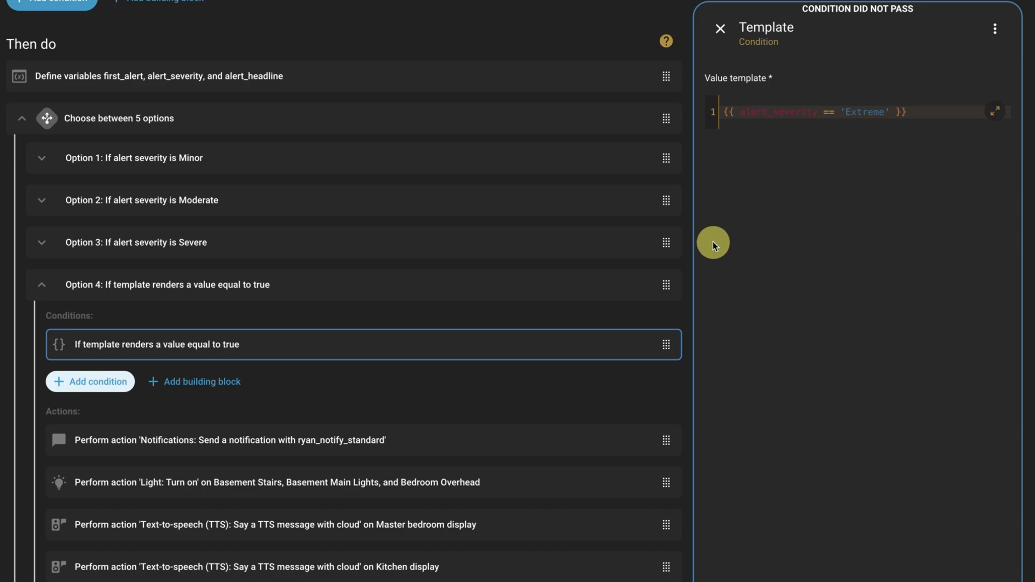
pyautogui.scroll(-1, 474, 401)
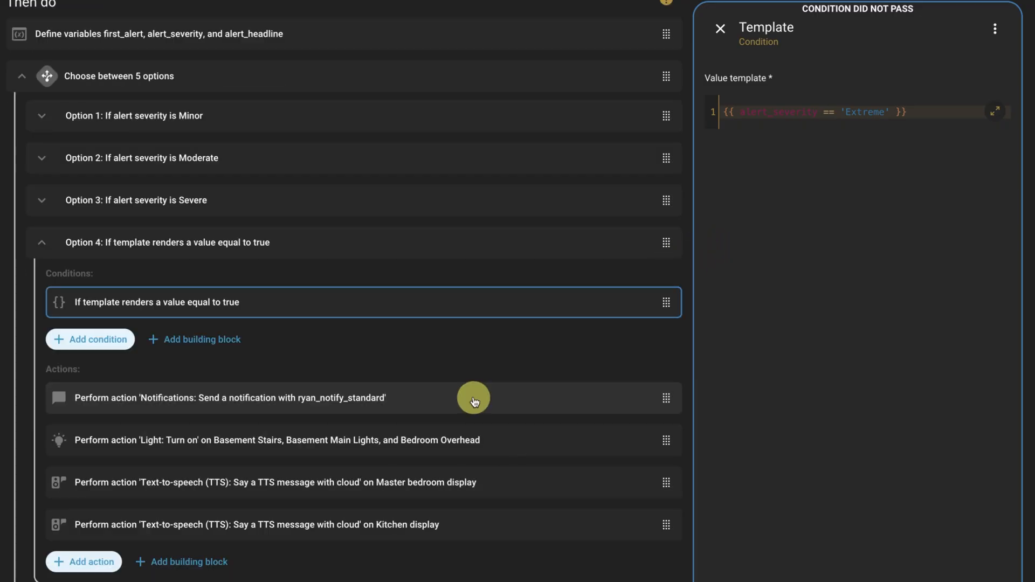
pyautogui.click(474, 401)
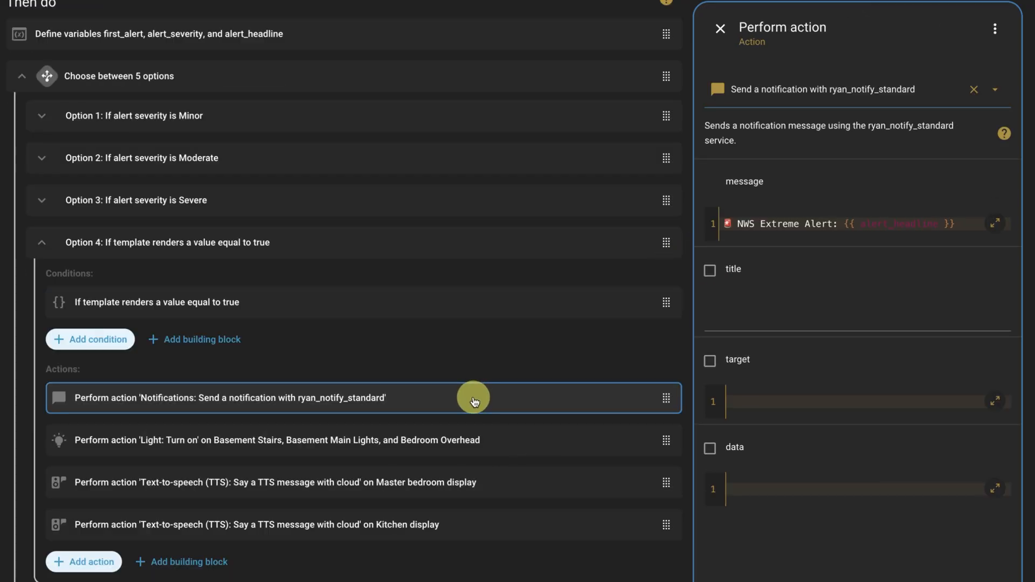
pyautogui.scroll(-1, 474, 402)
pyautogui.click(479, 423)
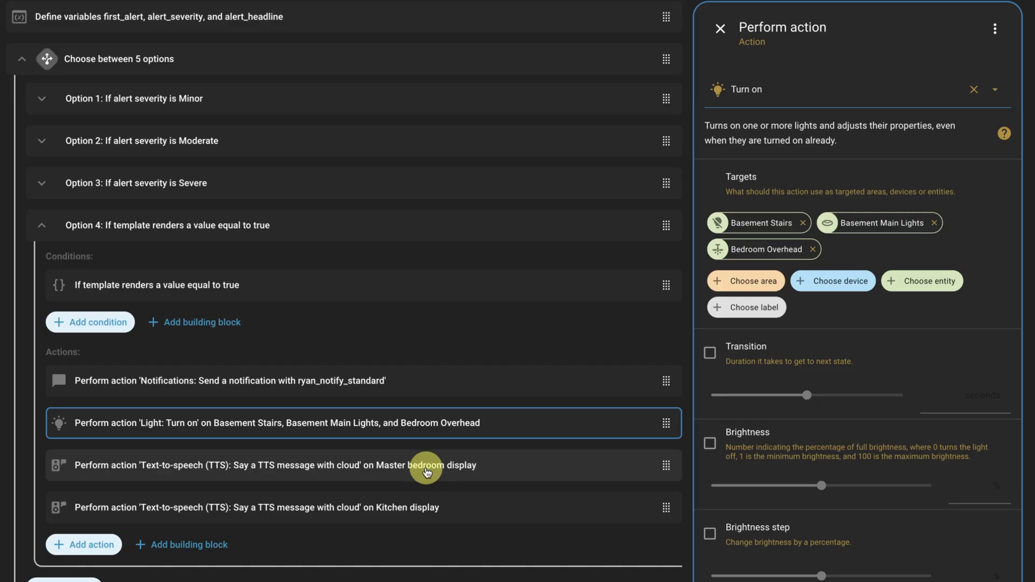
pyautogui.scroll(5, 426, 469)
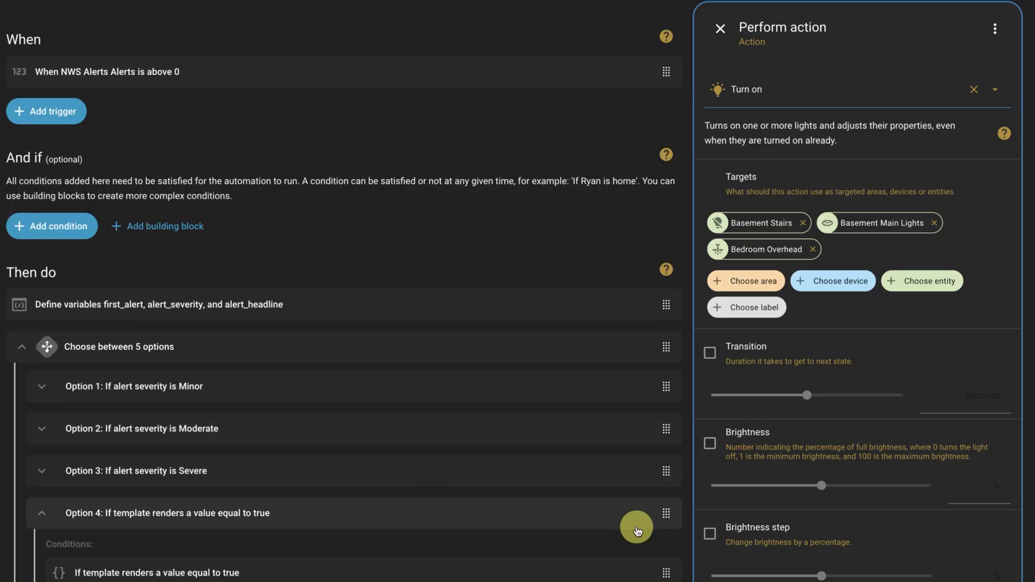